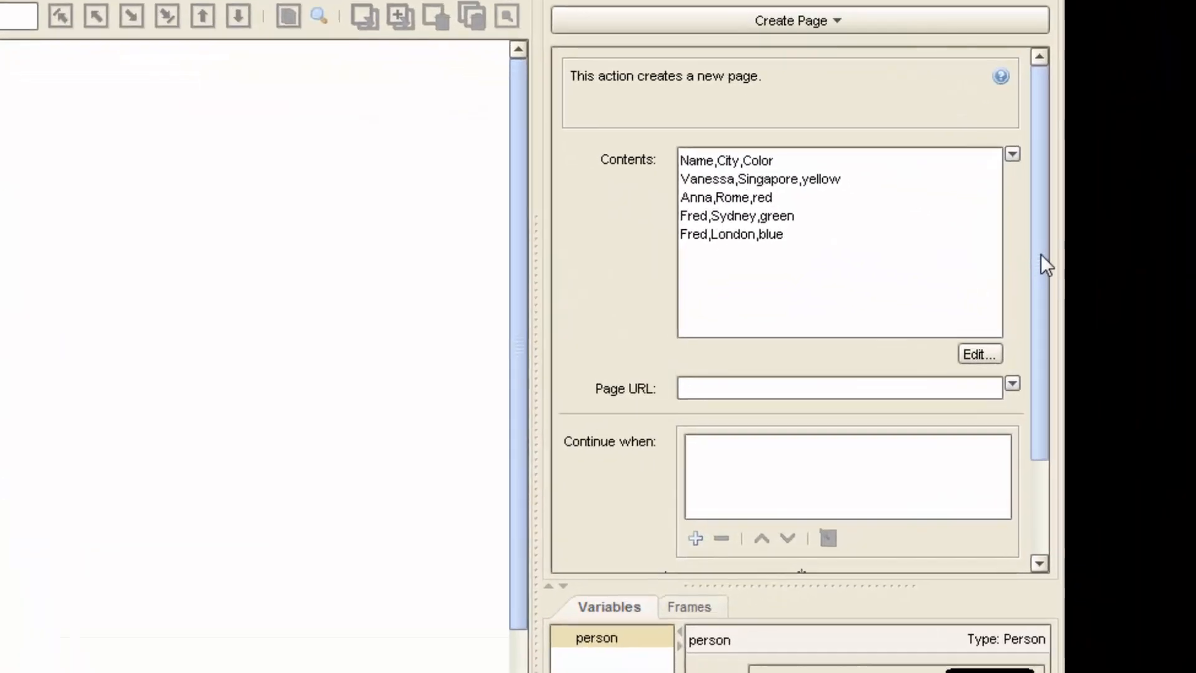
# Open the created page read-only as CSV with headers and add a For Each Data Row loop over its rows.
pyautogui.moveTo(1093, 276); pyautogui.dragTo(1072, 397)
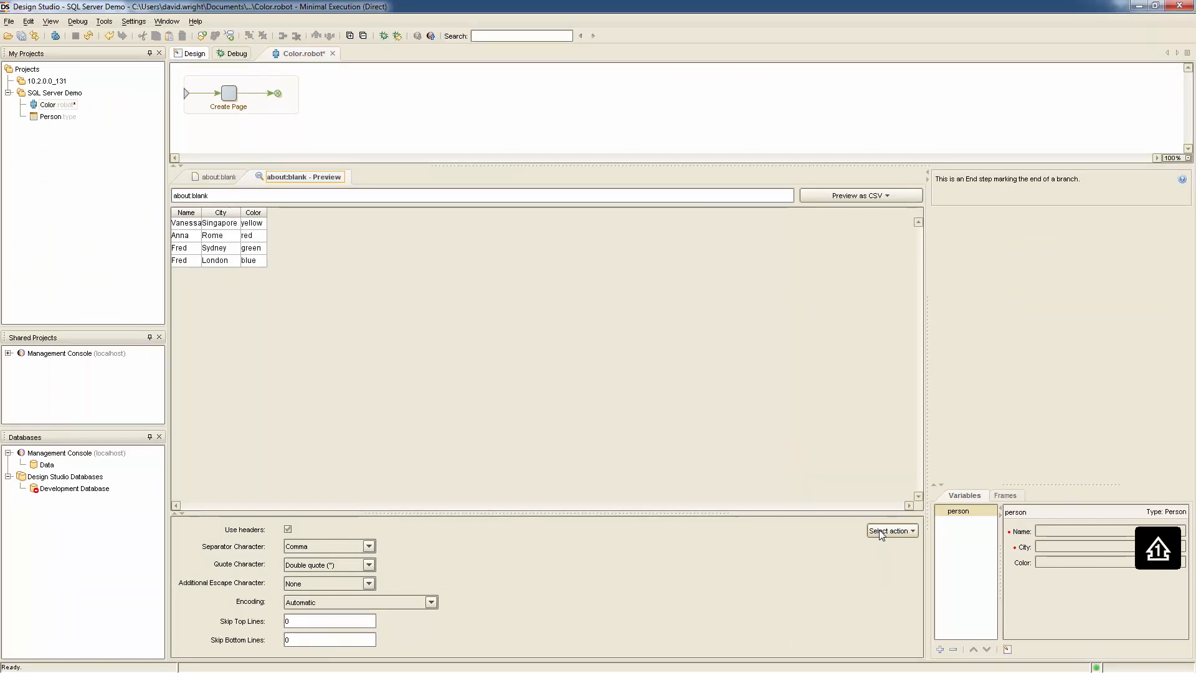
pyautogui.click(891, 530)
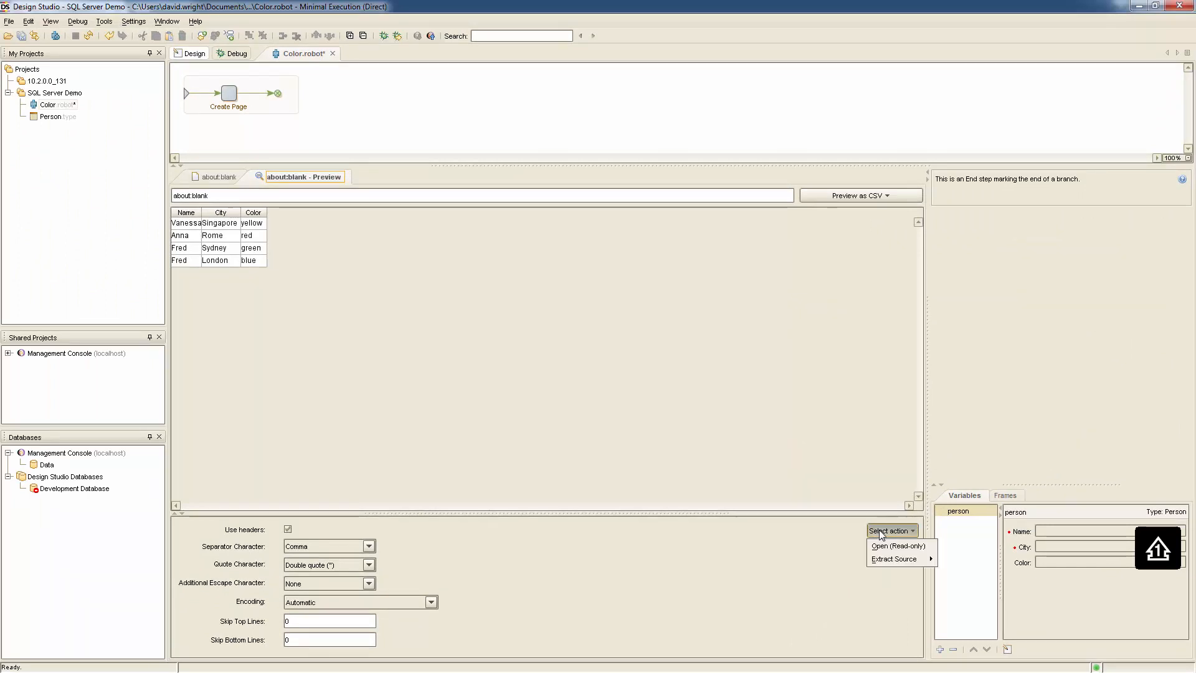
pyautogui.click(891, 559)
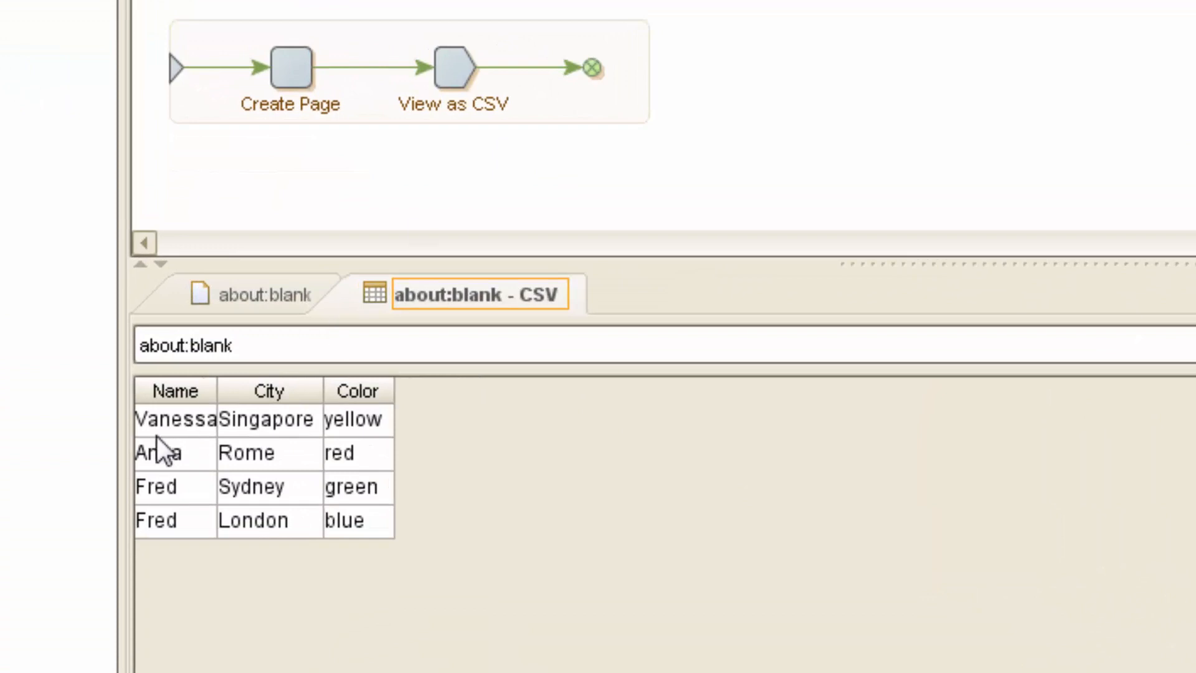
pyautogui.rightClick(169, 414)
pyautogui.click(292, 504)
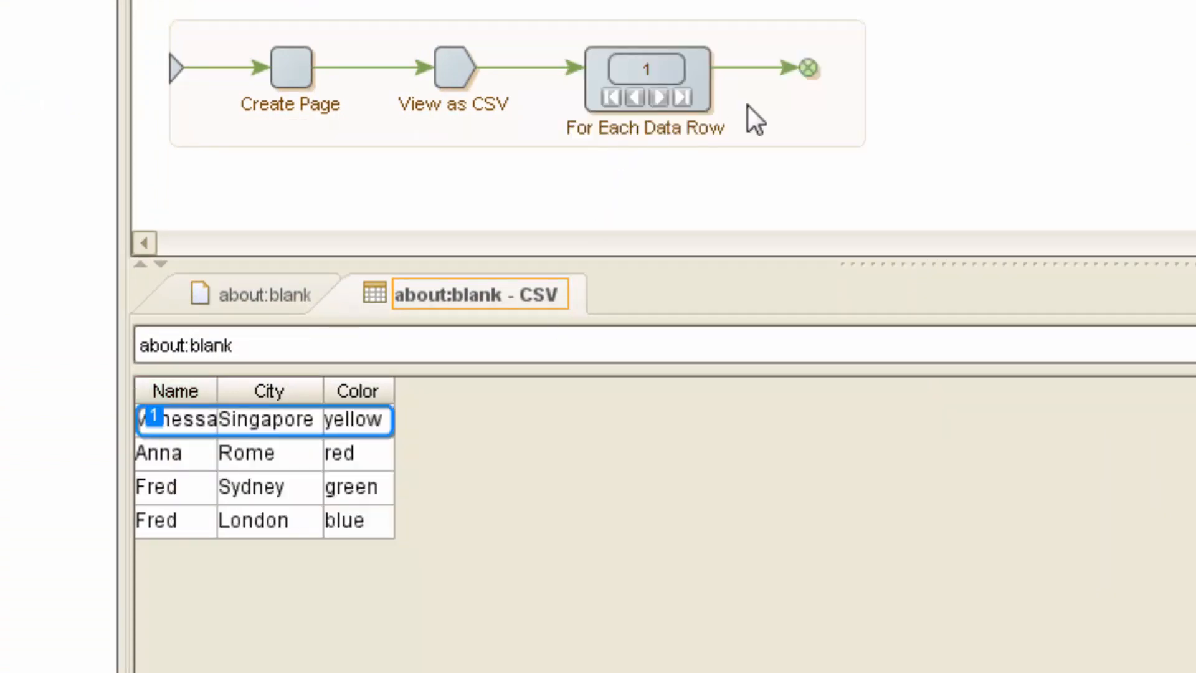
# Step through the loop's data rows and review the attributes and database key settings of the Person type.
pyautogui.click(661, 99)
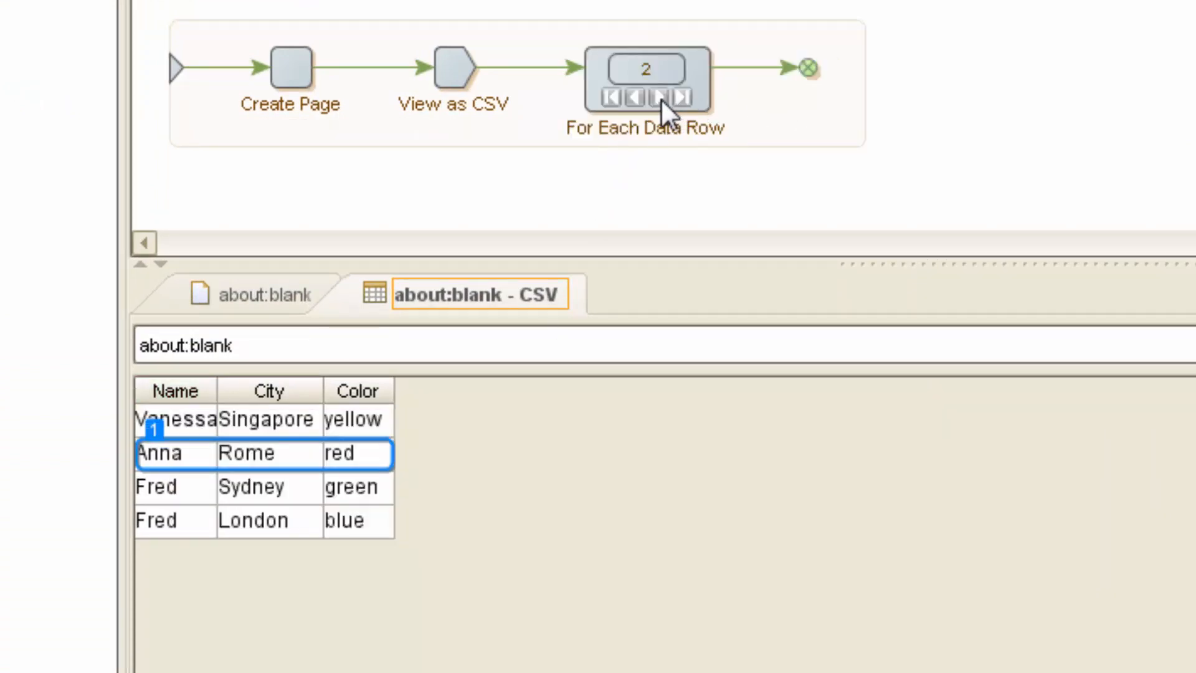
pyautogui.click(660, 98)
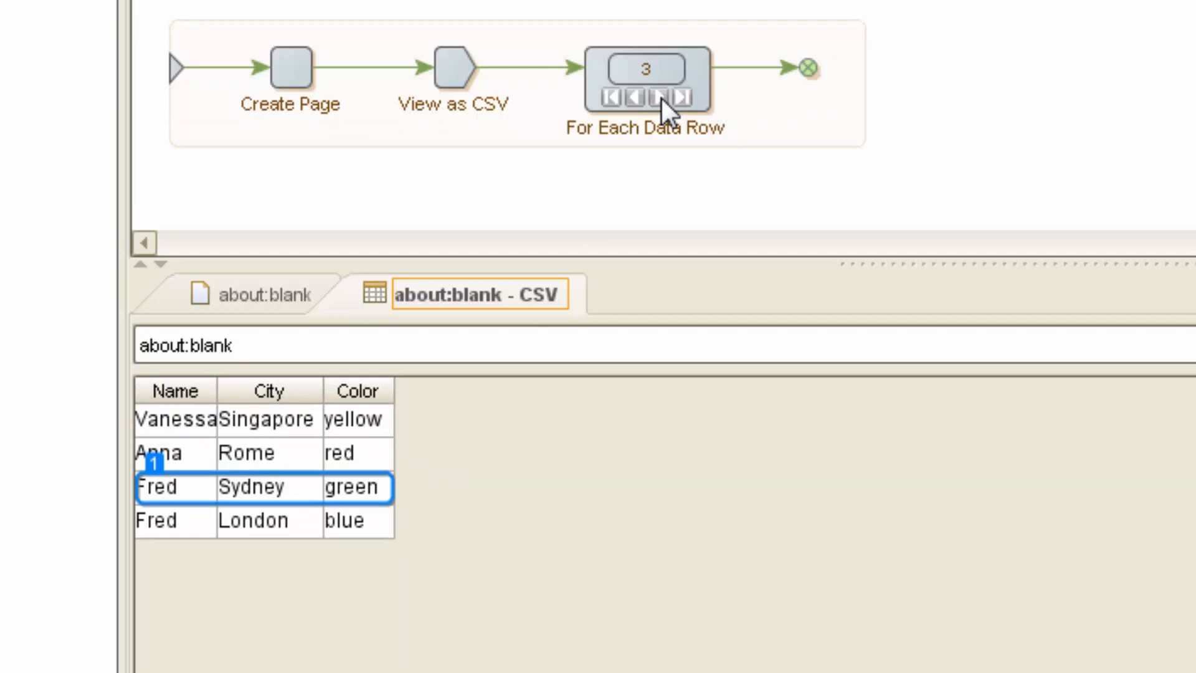
pyautogui.click(661, 99)
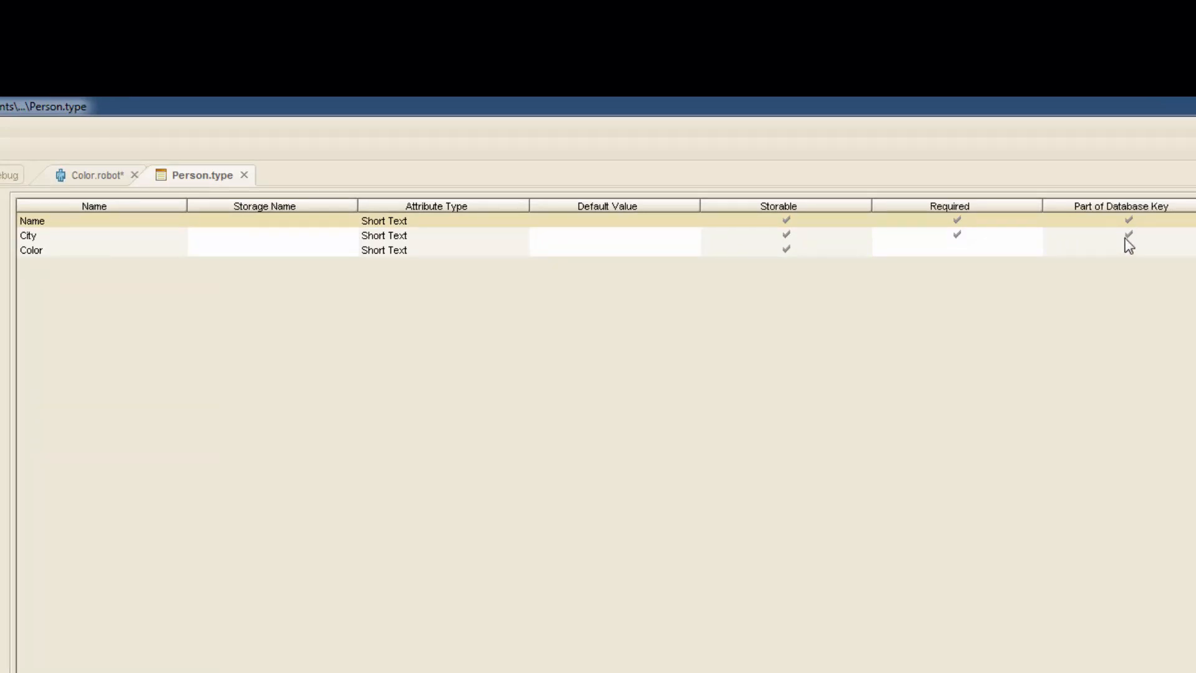
pyautogui.click(244, 175)
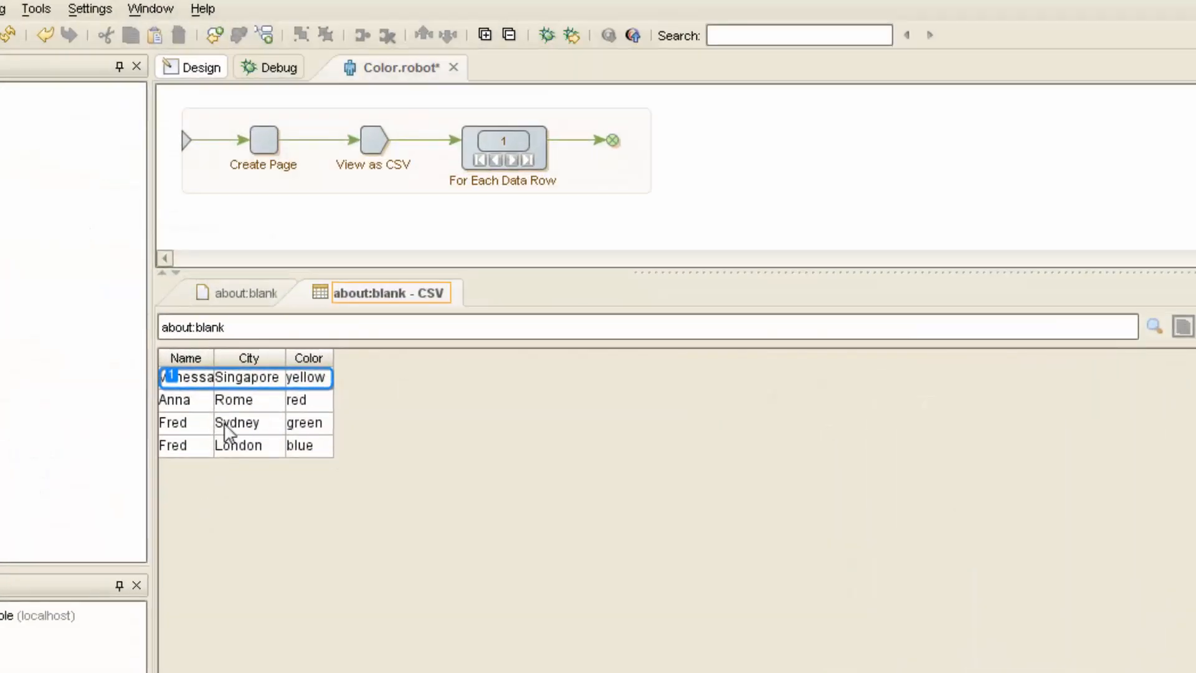
# Extract the Name value of the current CSV row as text into person.Name.
pyautogui.rightClick(198, 381)
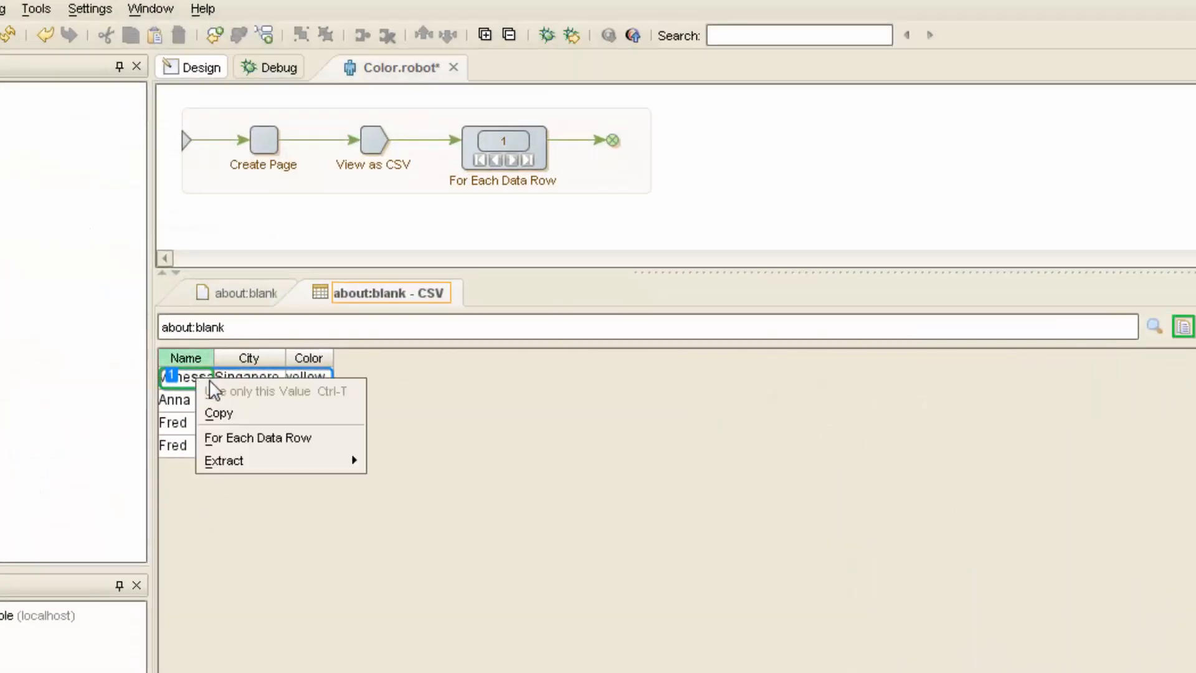
pyautogui.moveTo(356, 464)
pyautogui.moveTo(398, 460)
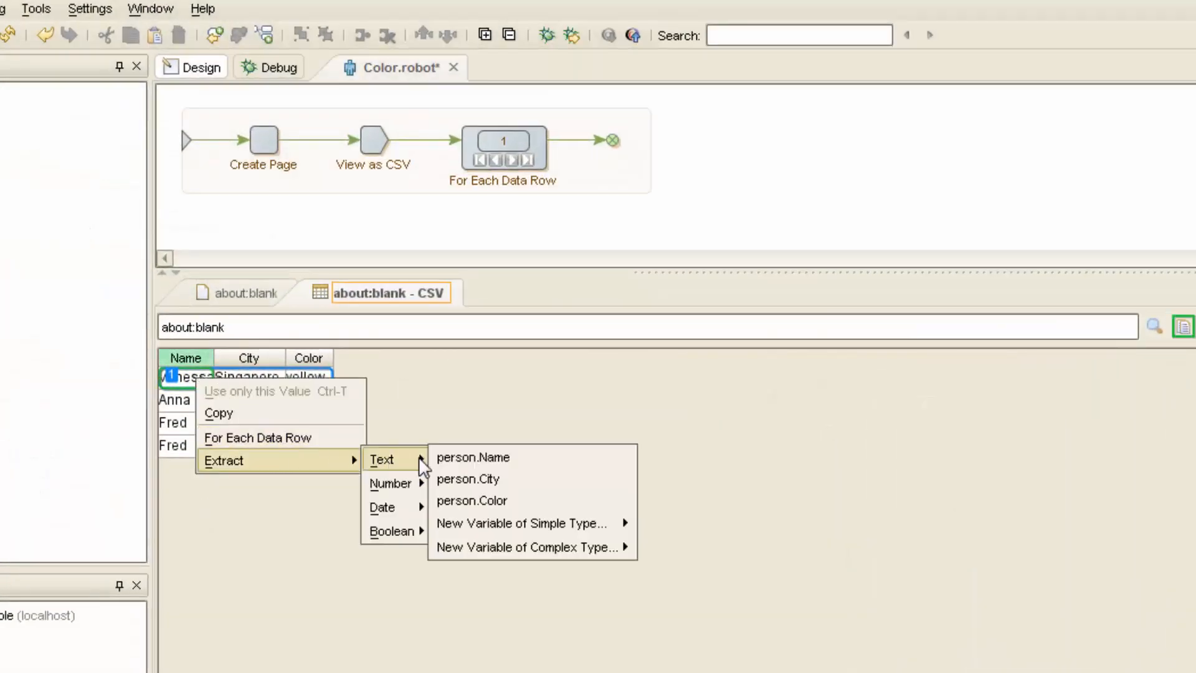
pyautogui.click(510, 458)
# Extract the City value of the current CSV row as text into person.City.
pyautogui.rightClick(266, 381)
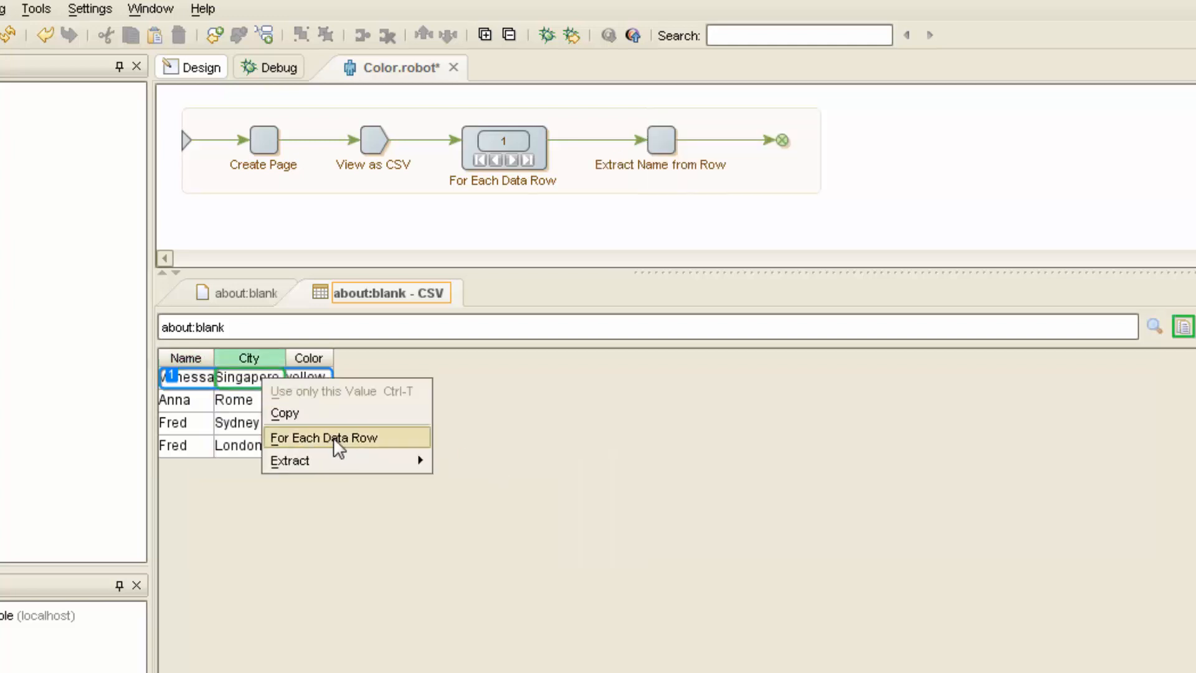
pyautogui.moveTo(355, 459)
pyautogui.moveTo(474, 459)
pyautogui.click(529, 479)
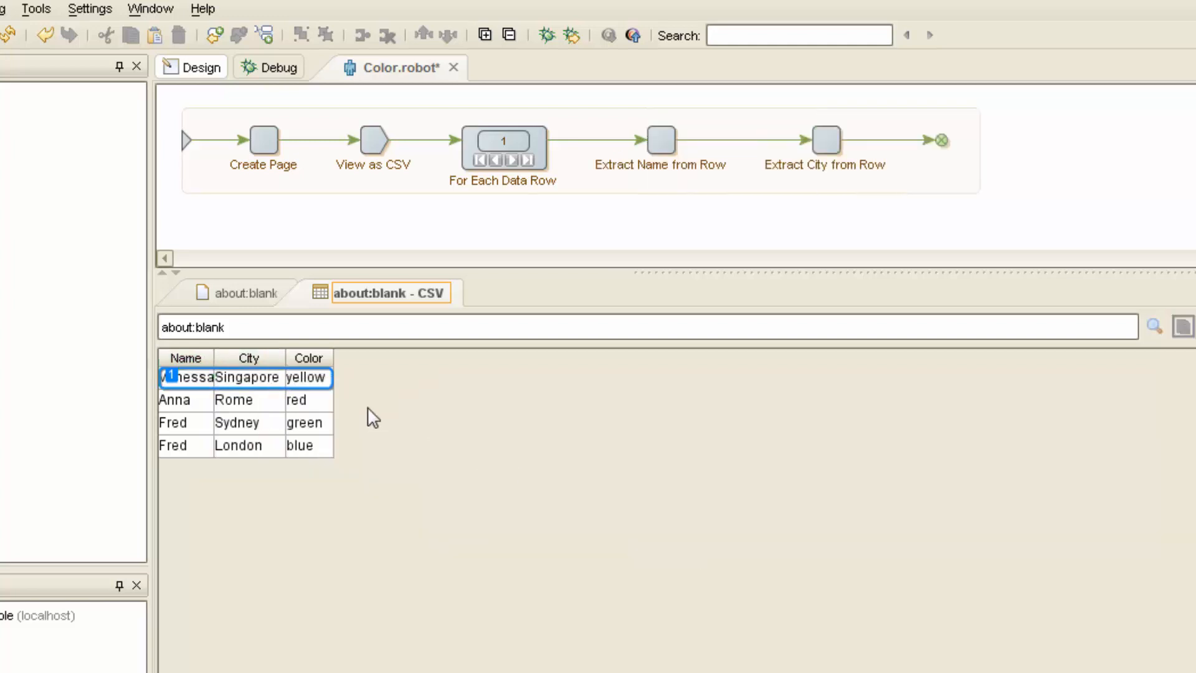
# Extract the Color value of the current CSV row as text into person.Color.
pyautogui.rightClick(309, 379)
pyautogui.moveTo(530, 461)
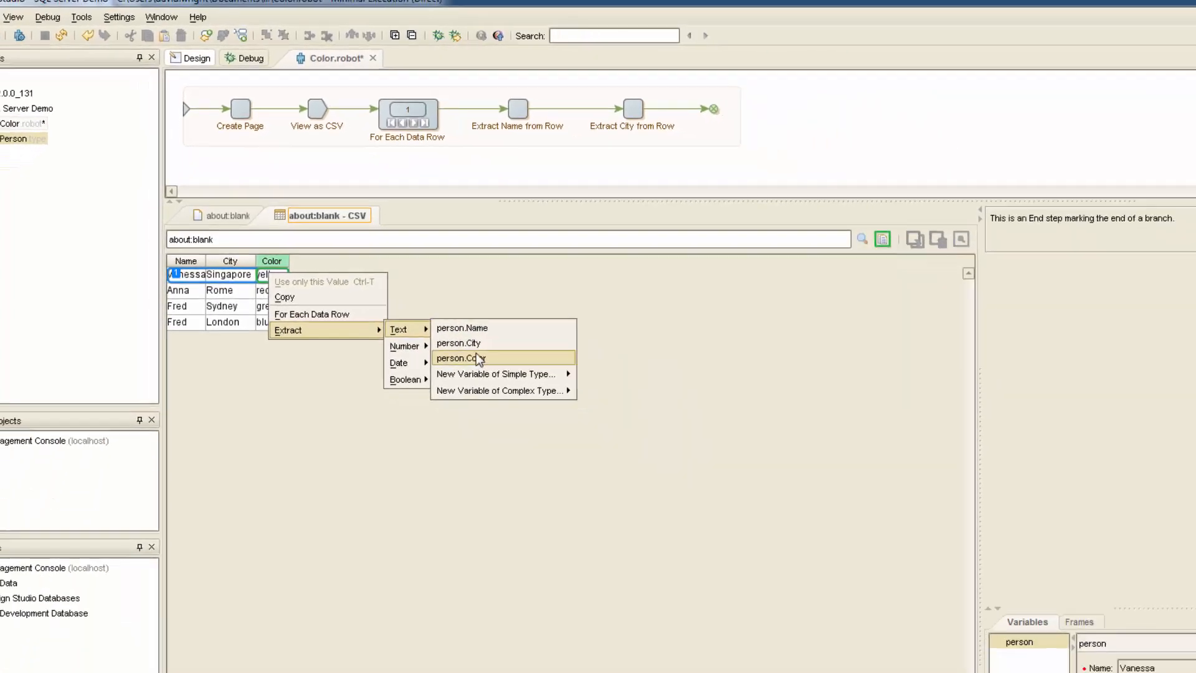
pyautogui.click(477, 358)
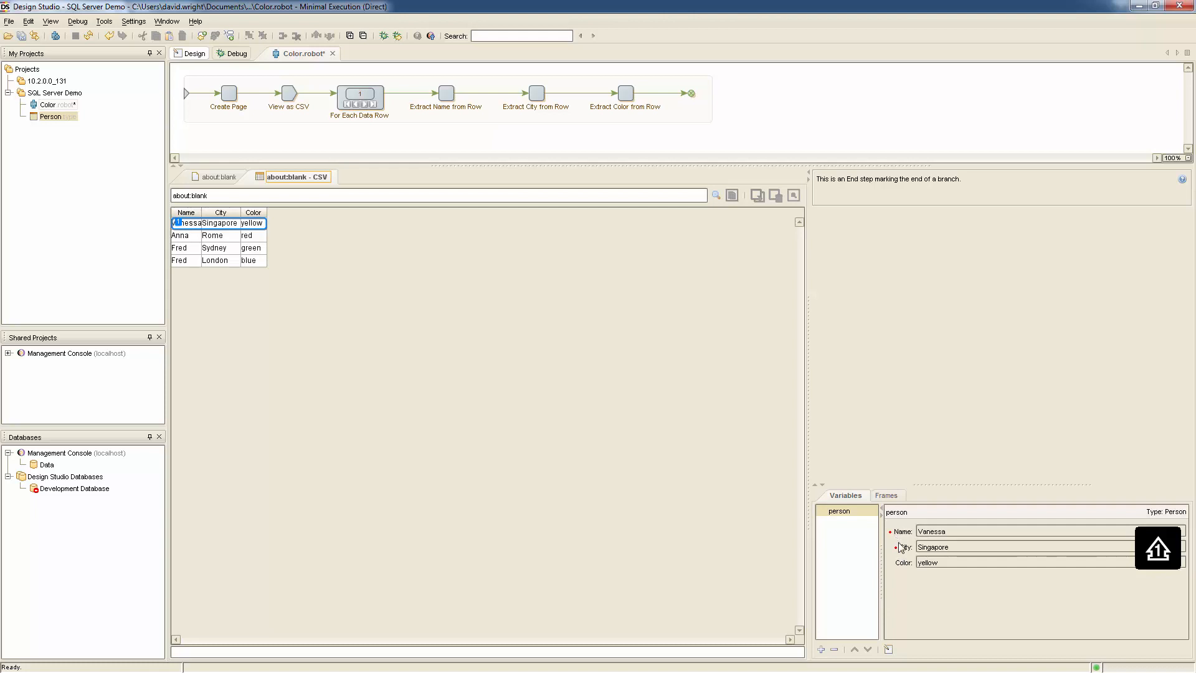
# Add an action step after the color extraction and set its action to Store in Database.
pyautogui.rightClick(691, 93)
pyautogui.moveTo(758, 285)
pyautogui.click(857, 296)
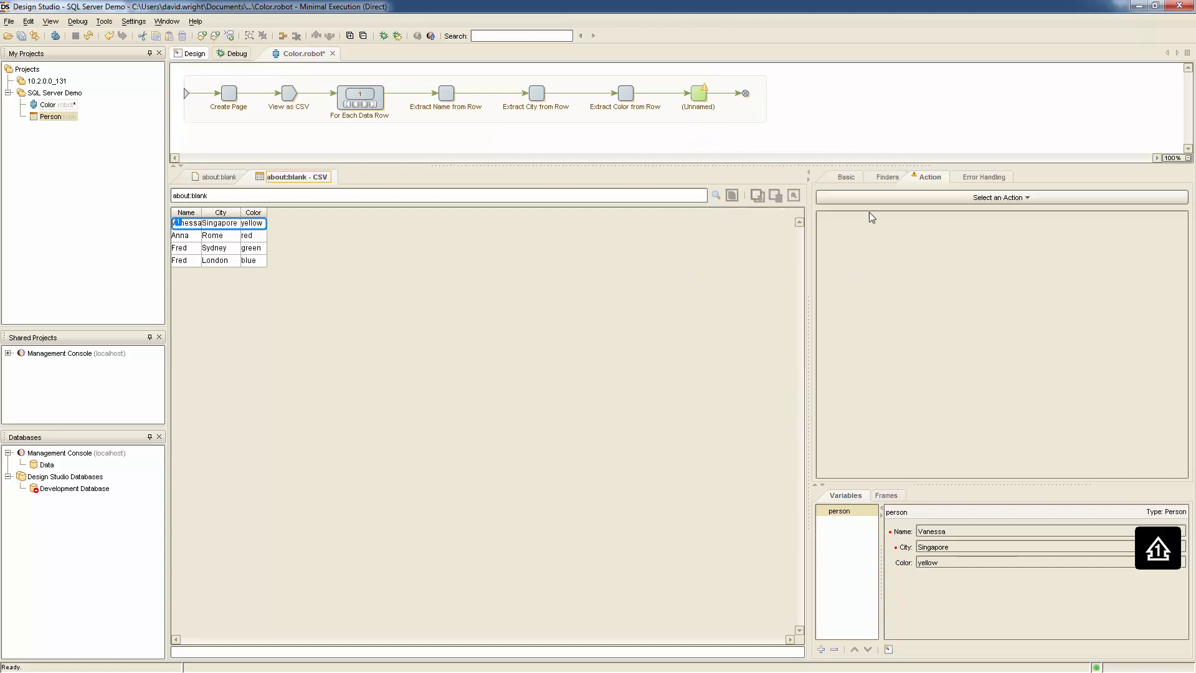
pyautogui.click(874, 199)
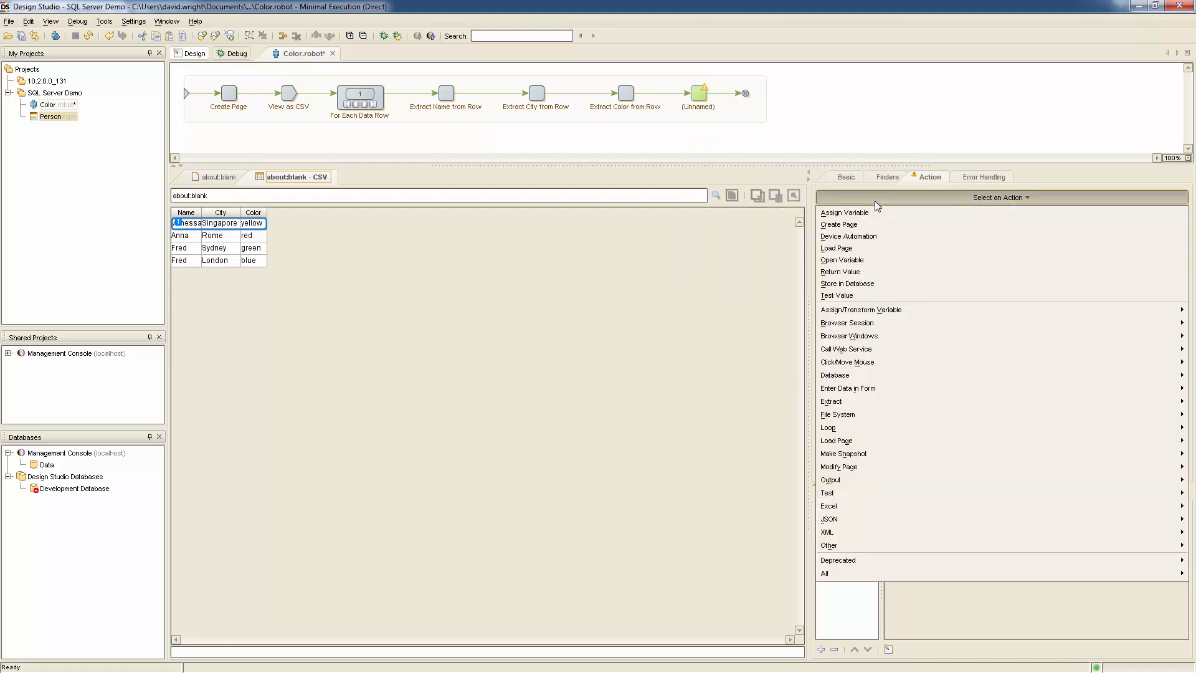
pyautogui.click(880, 284)
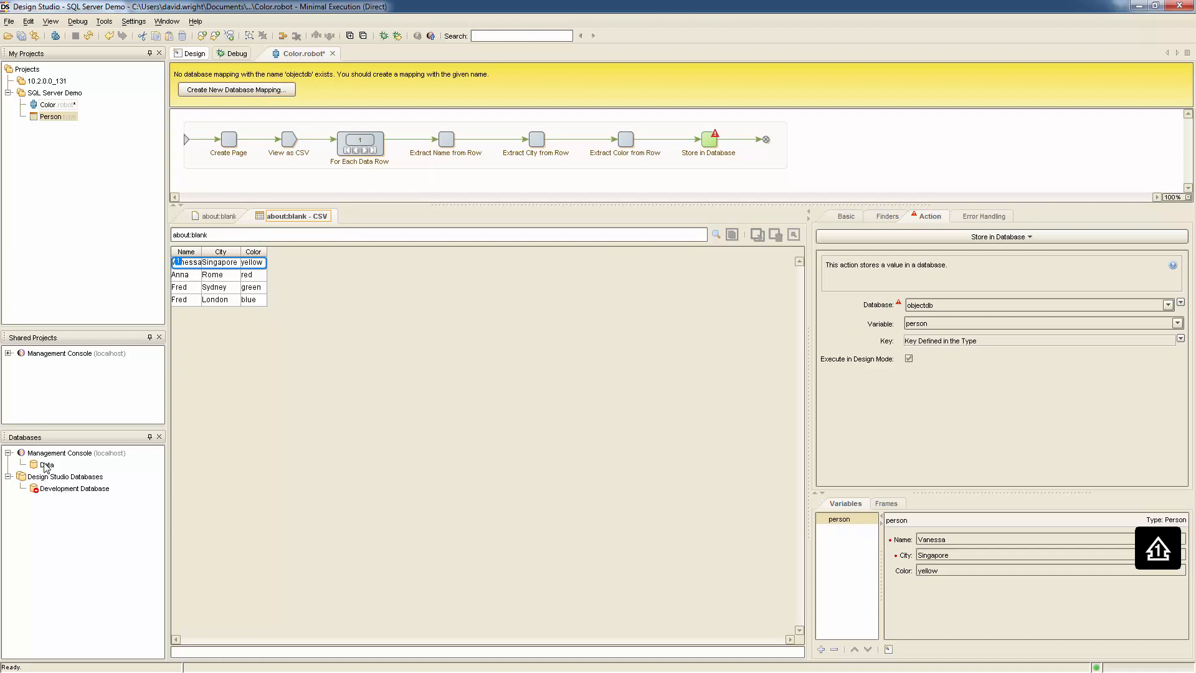
# Create the missing objectdb database mapping and point it to Data (Management Console).
pyautogui.click(240, 90)
pyautogui.click(597, 349)
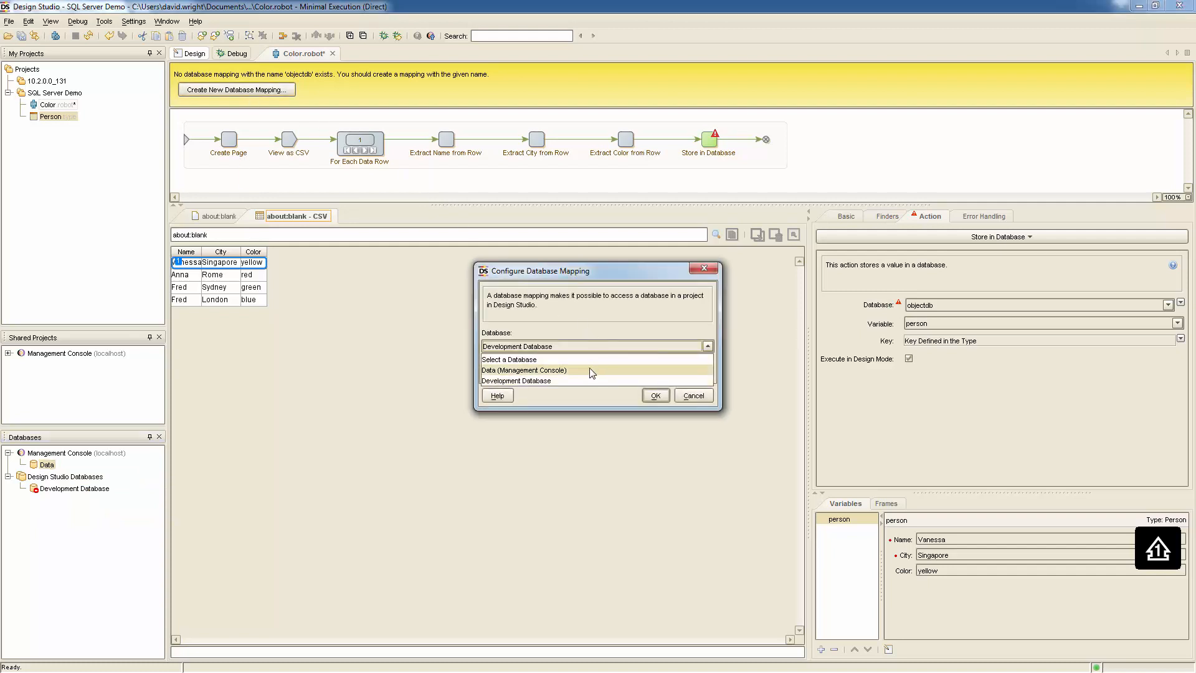
pyautogui.click(593, 372)
pyautogui.click(655, 395)
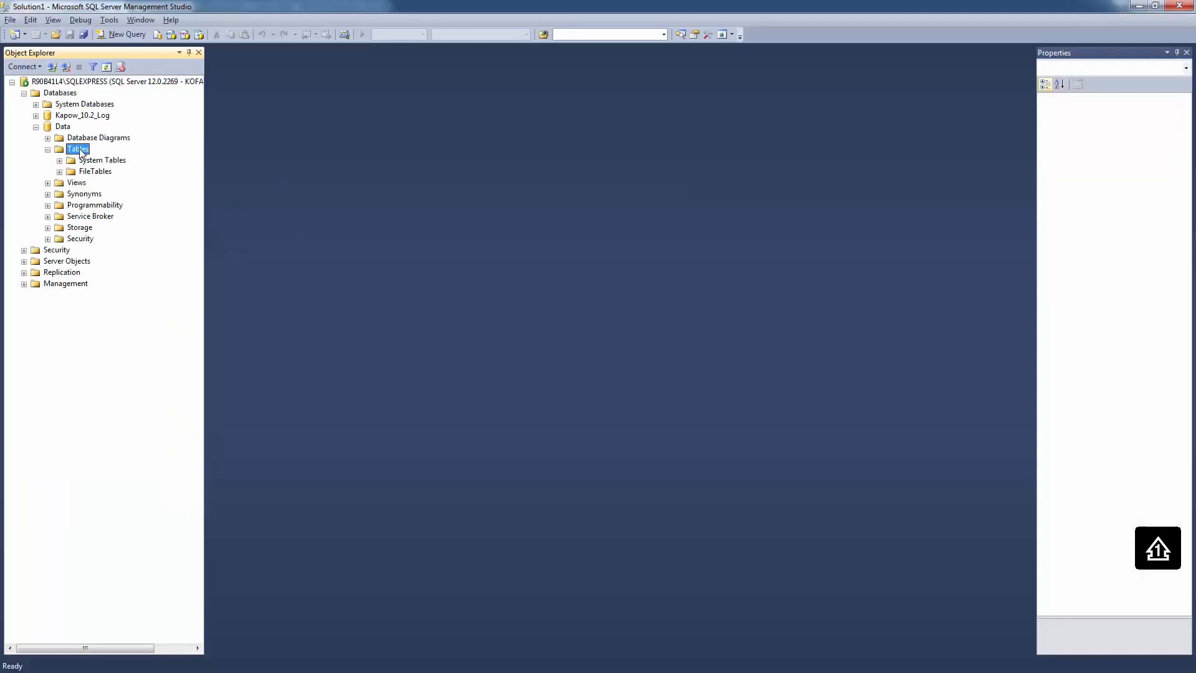
# Check the Tables folder of the Data database in SQL Server Management Studio and return to Design Studio.
pyautogui.rightClick(83, 154)
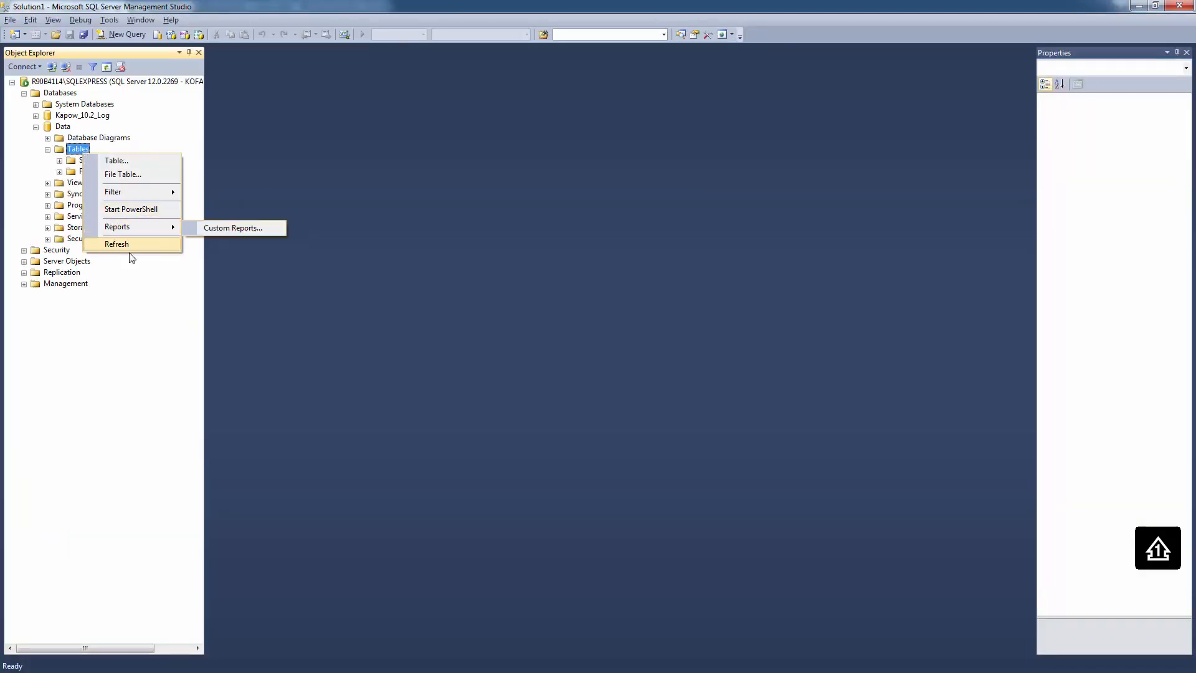
pyautogui.press('Escape')
pyautogui.press('Escape')
pyautogui.hotkey('alt', 'Tab')
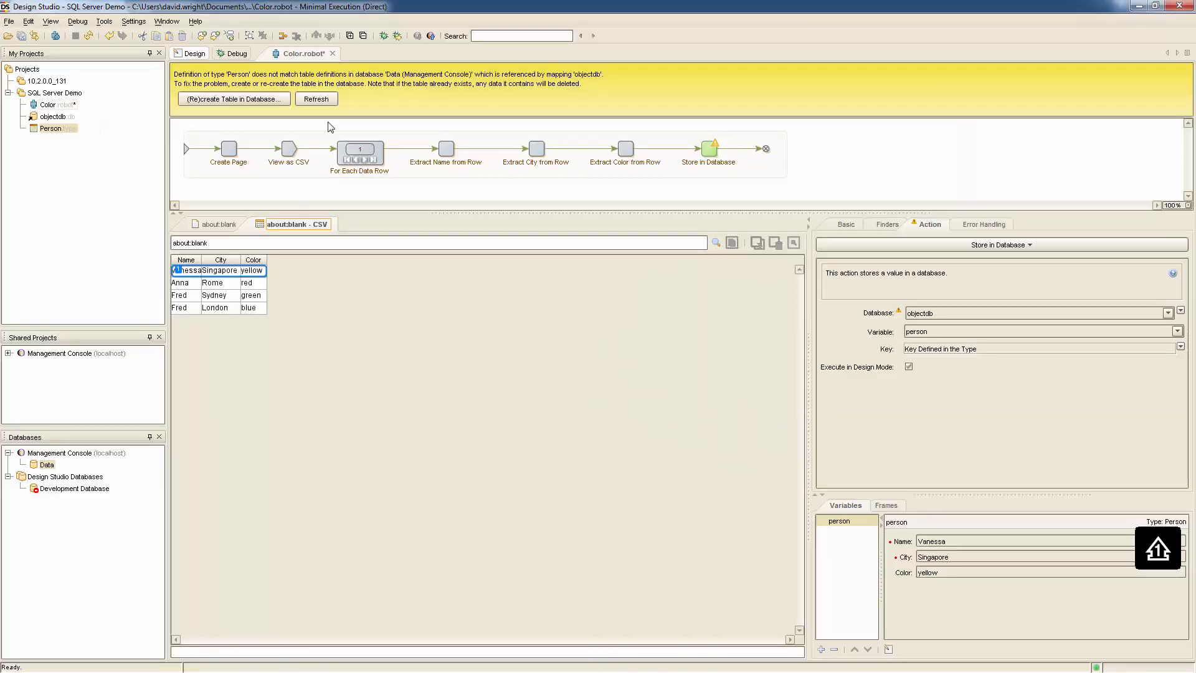
# Create the Person table in the Data database by executing the generated SQL statement.
pyautogui.click(234, 99)
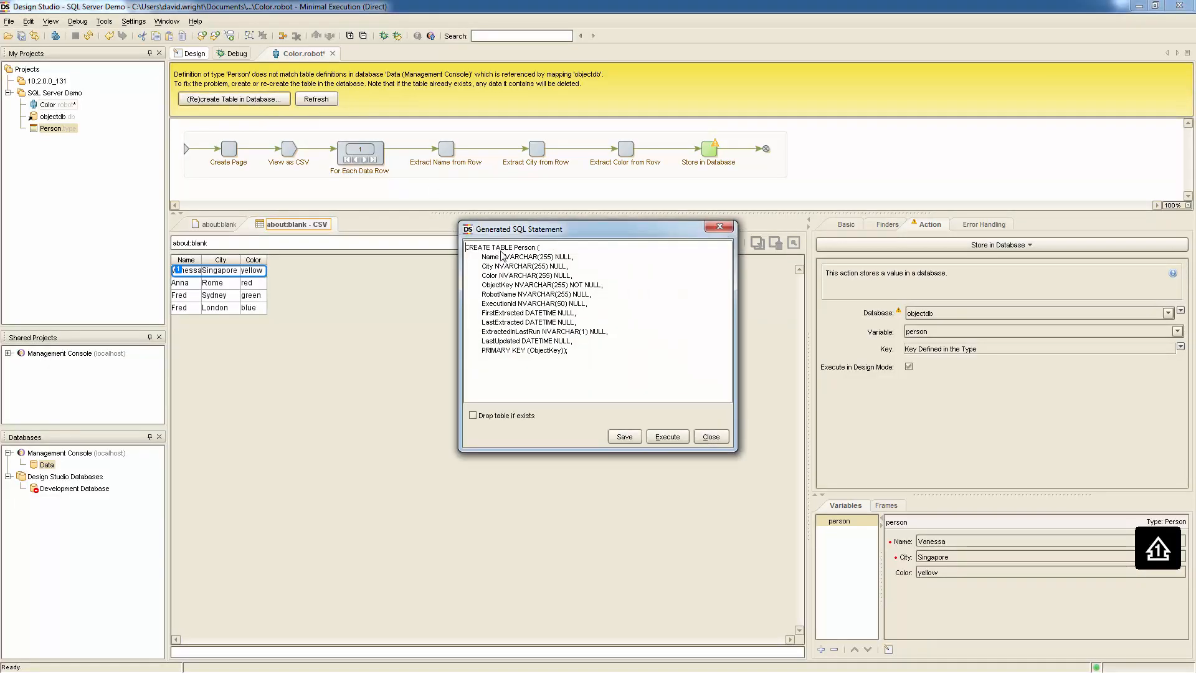
pyautogui.click(668, 437)
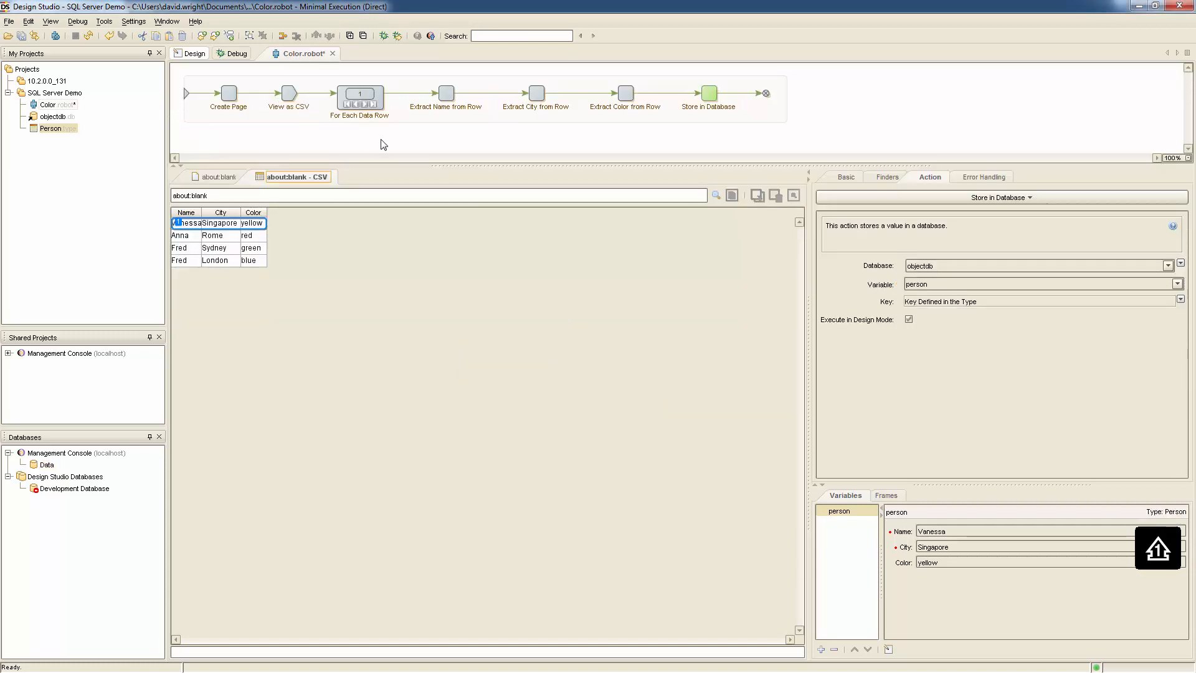
# Switch to SQL Server Management Studio, refresh the Data database's tables and inspect the columns of dbo.Person.
pyautogui.hotkey('alt', 'Tab')
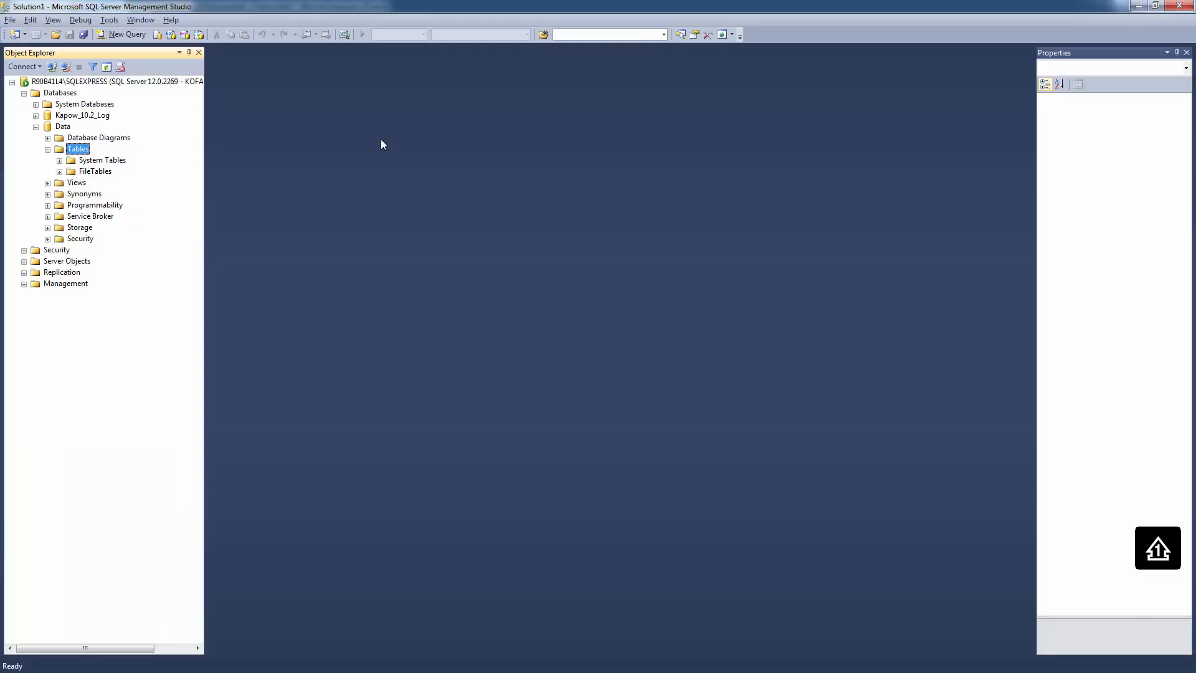
pyautogui.rightClick(78, 153)
pyautogui.click(120, 240)
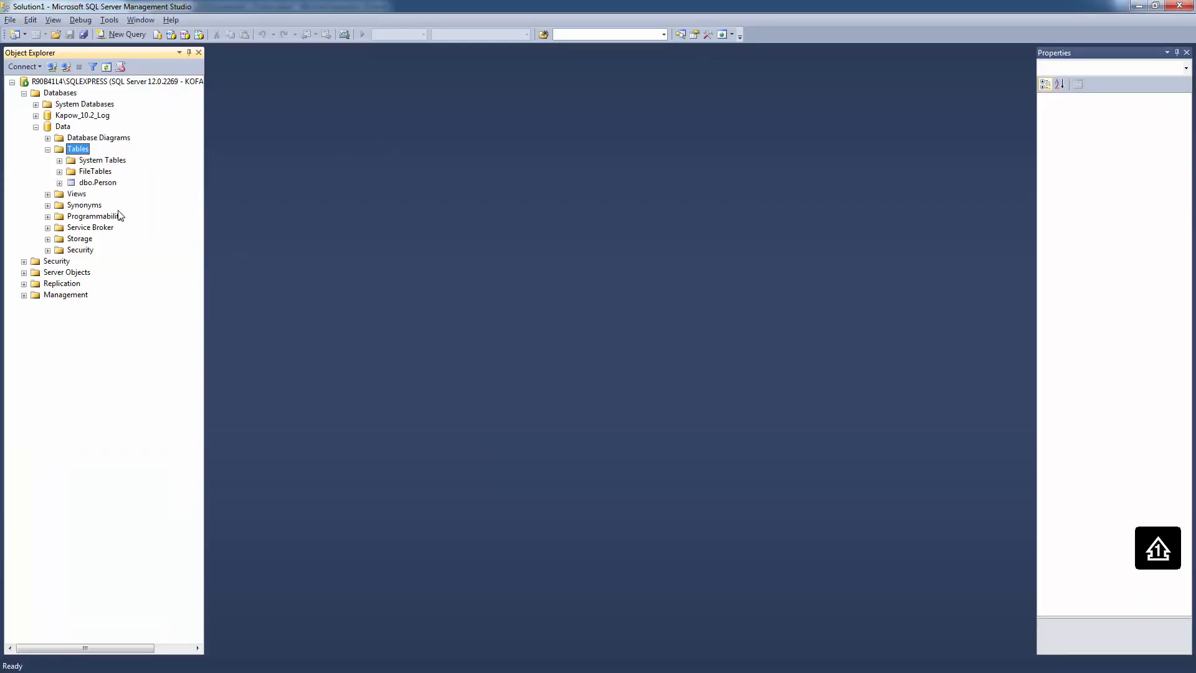
pyautogui.click(92, 183)
pyautogui.click(59, 182)
pyautogui.click(71, 194)
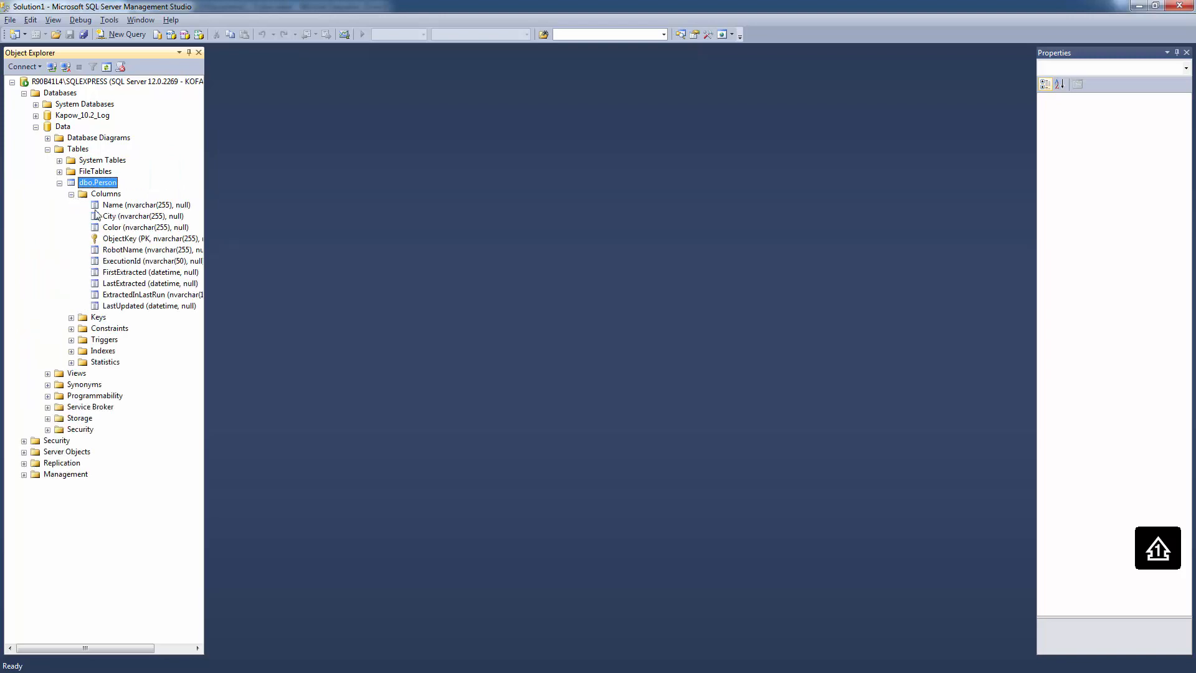
# Switch to Design Studio and run the Color robot in debug mode.
pyautogui.hotkey('alt', 'Tab')
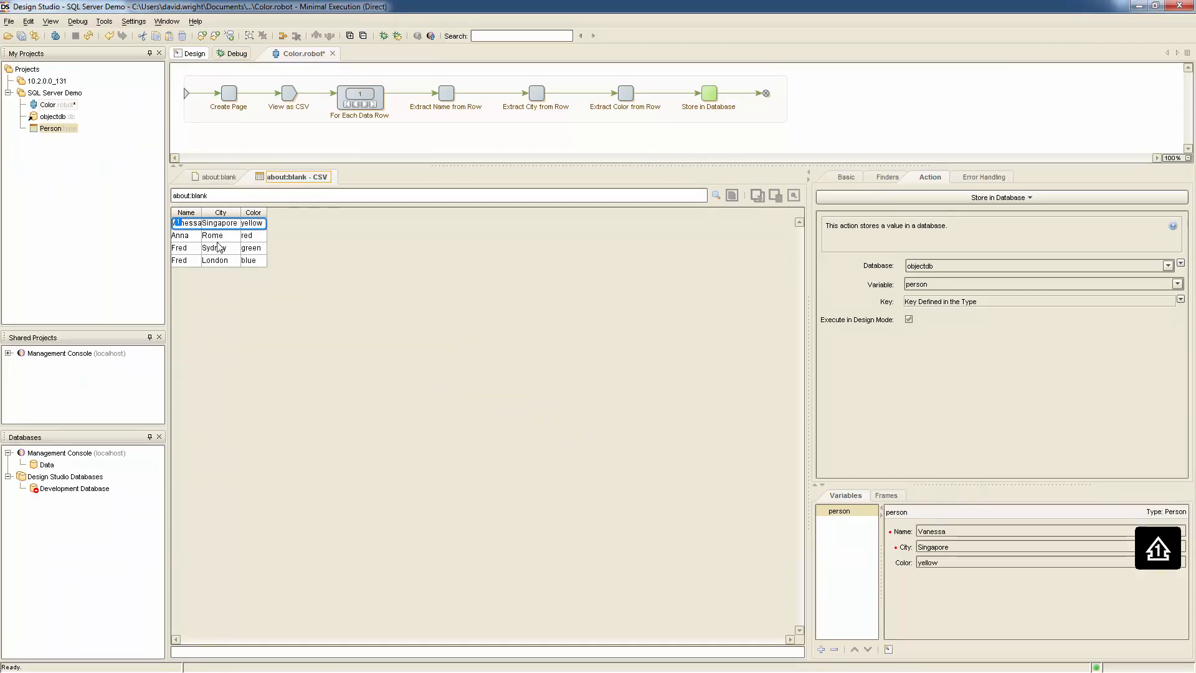
pyautogui.click(237, 54)
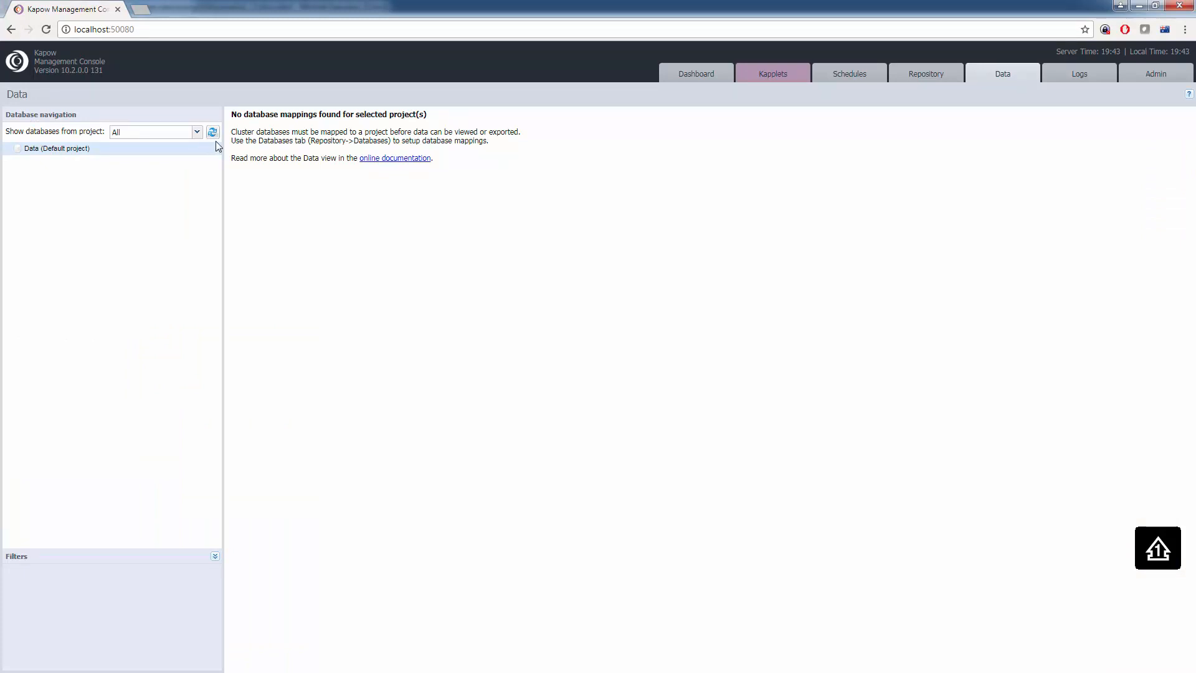
# Refresh the database list in the Kapow Management Console and view the Person table's records.
pyautogui.click(213, 133)
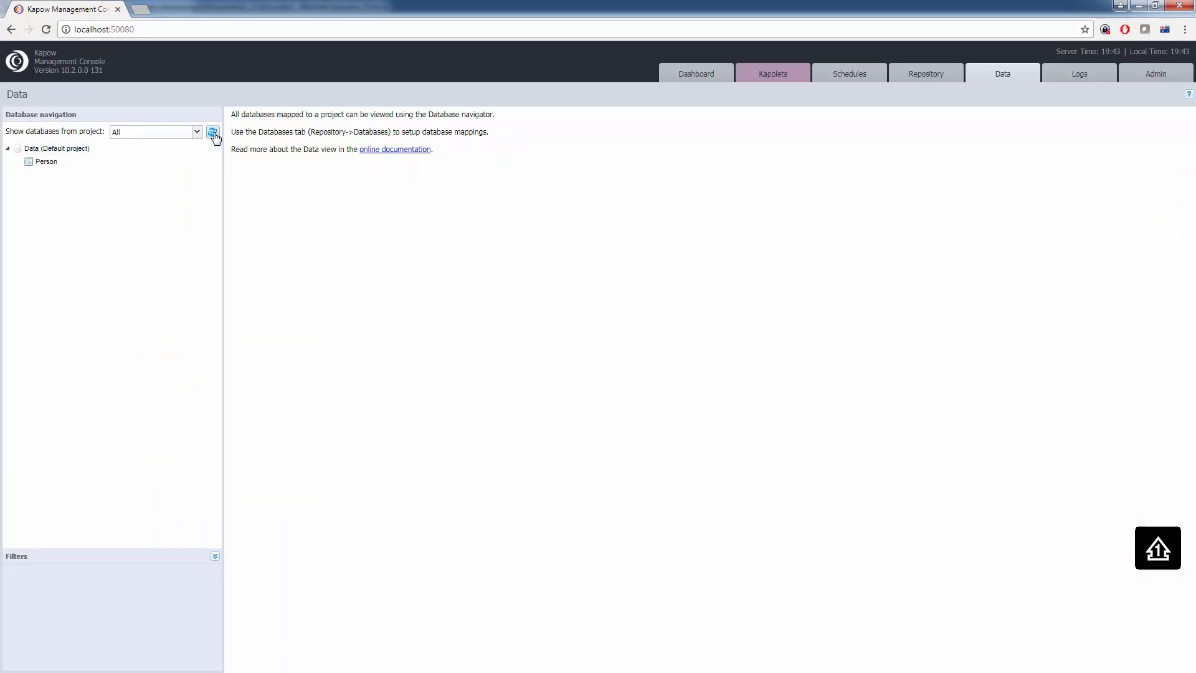
pyautogui.click(50, 164)
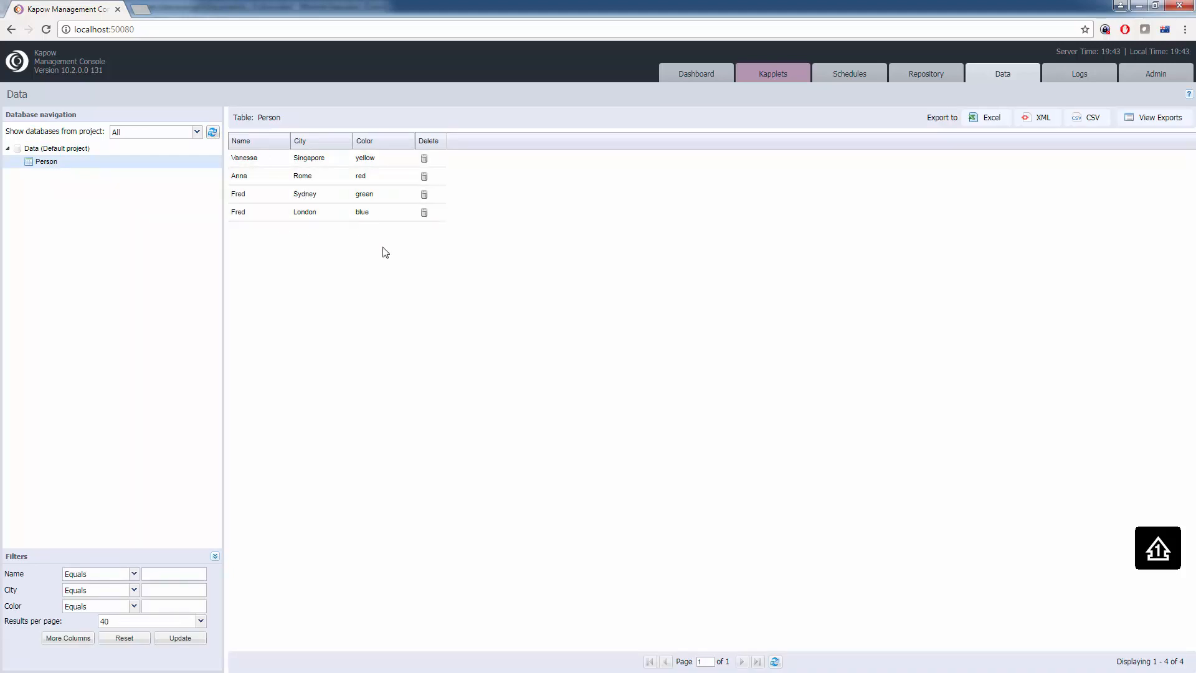
# Switch to SQL Server Management Studio, query the top 1000 rows of dbo.Person and examine the ObjectKey and RobotName values.
pyautogui.hotkey('alt', 'Tab')
pyautogui.hotkey('alt', 'Tab')
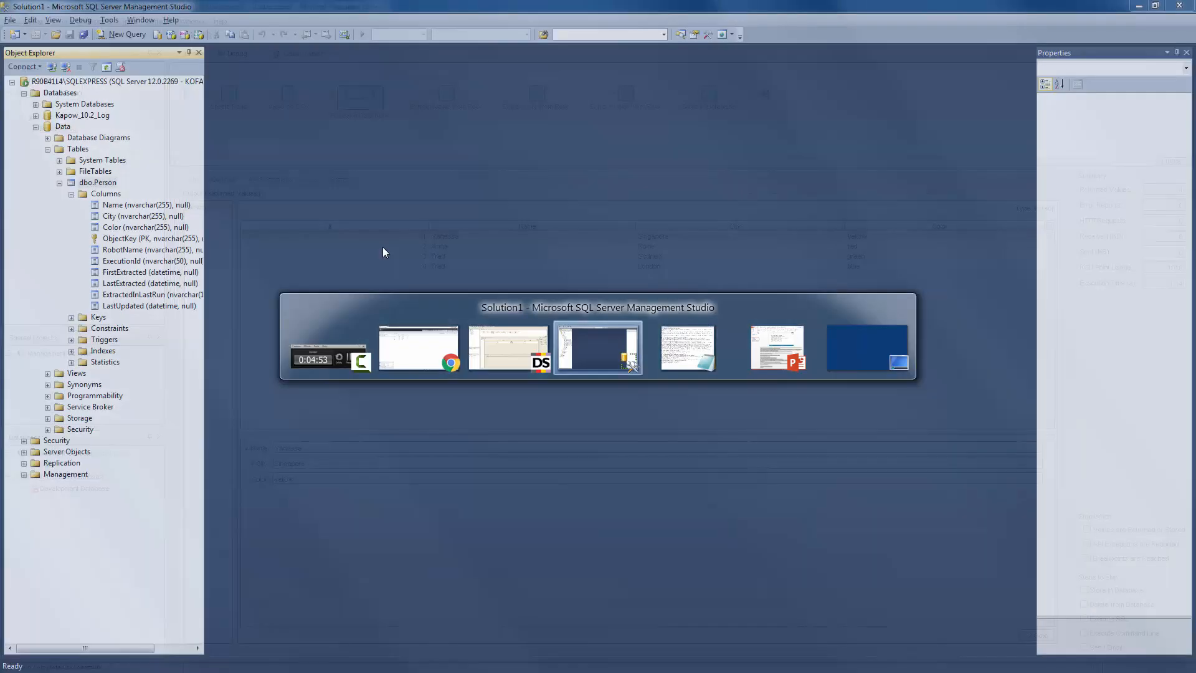
pyautogui.rightClick(94, 185)
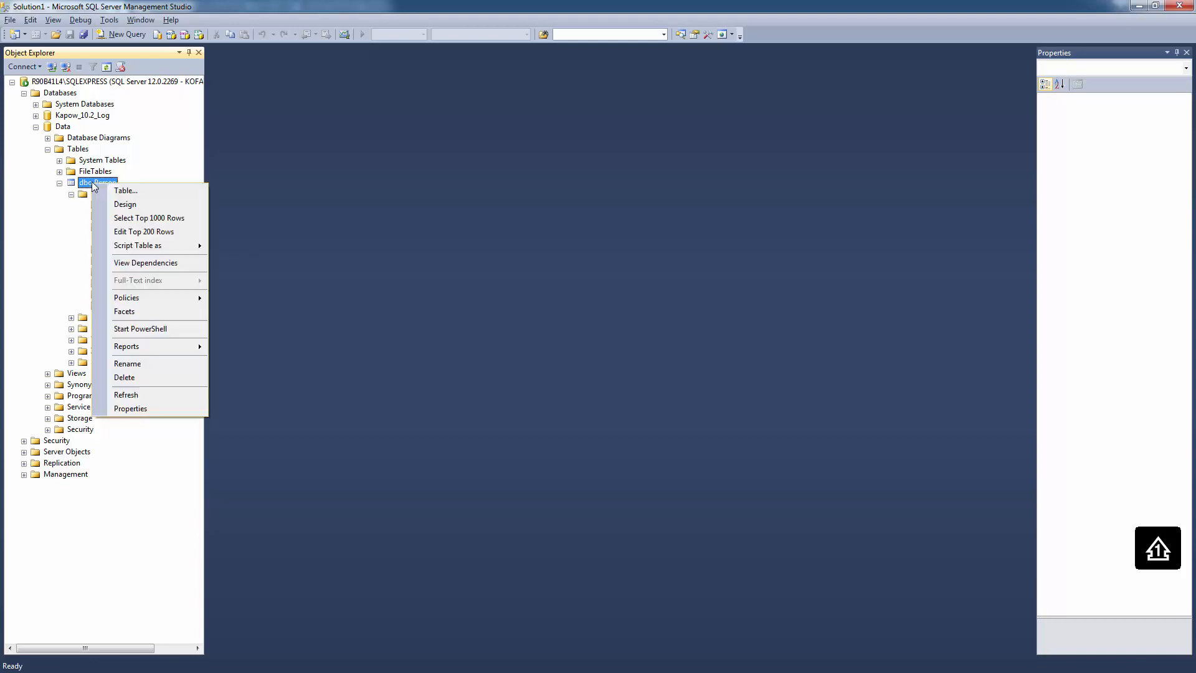
pyautogui.click(149, 219)
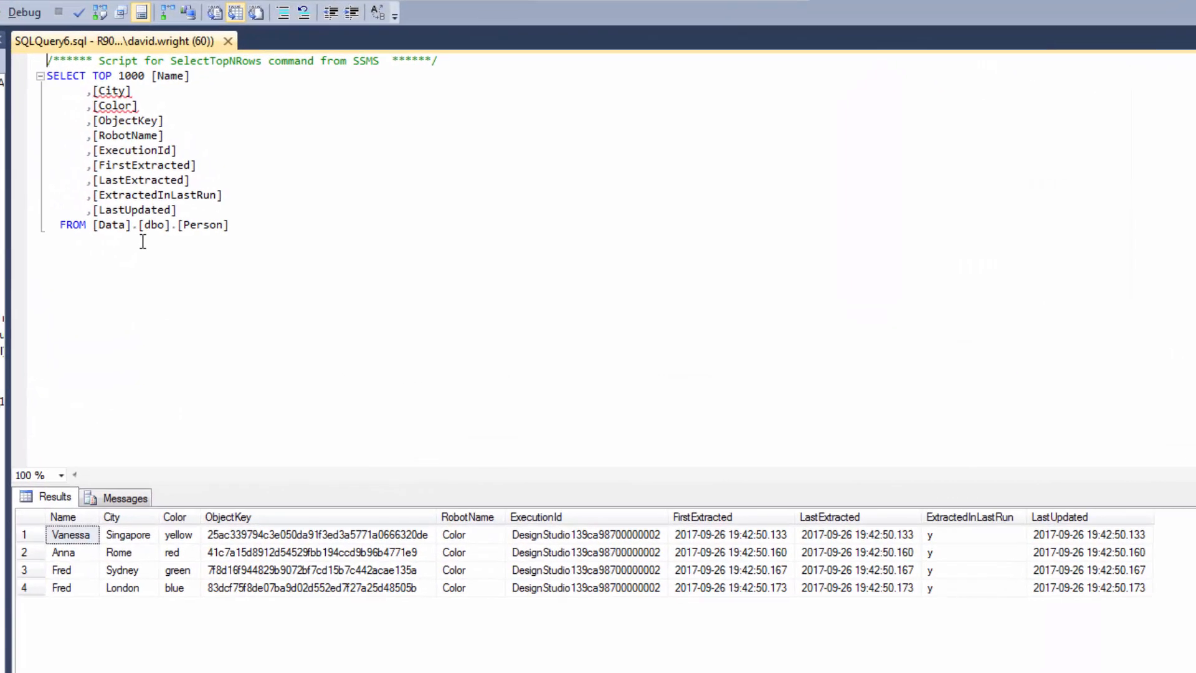
pyautogui.click(370, 540)
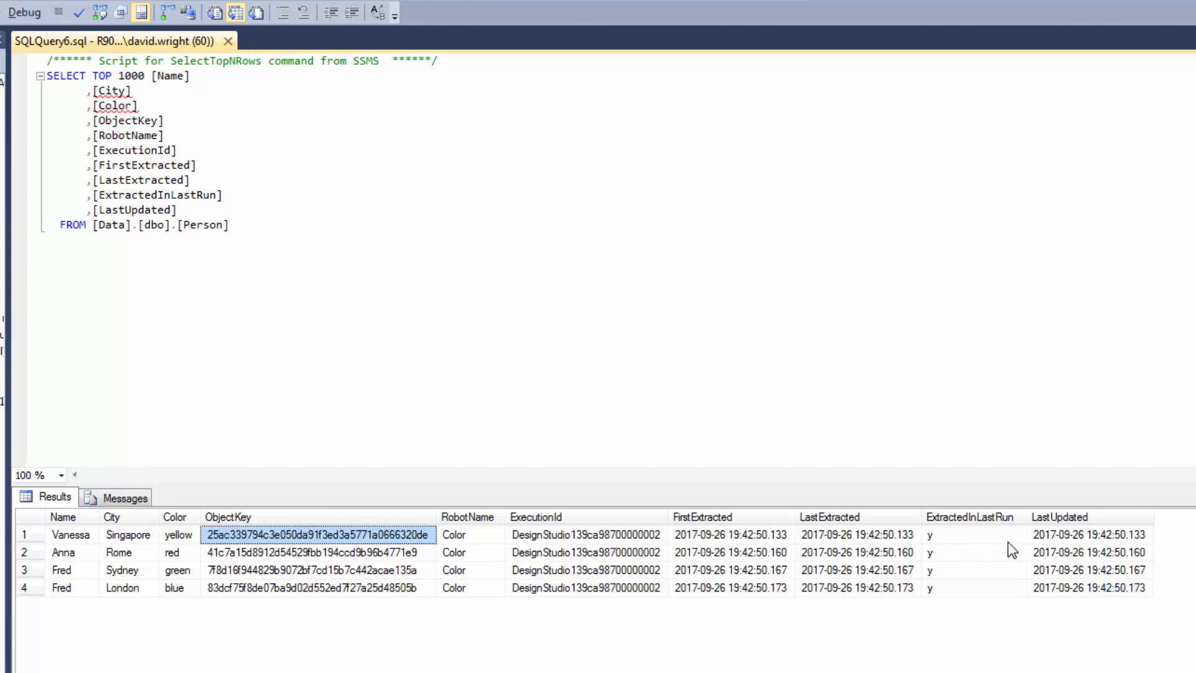
pyautogui.click(480, 537)
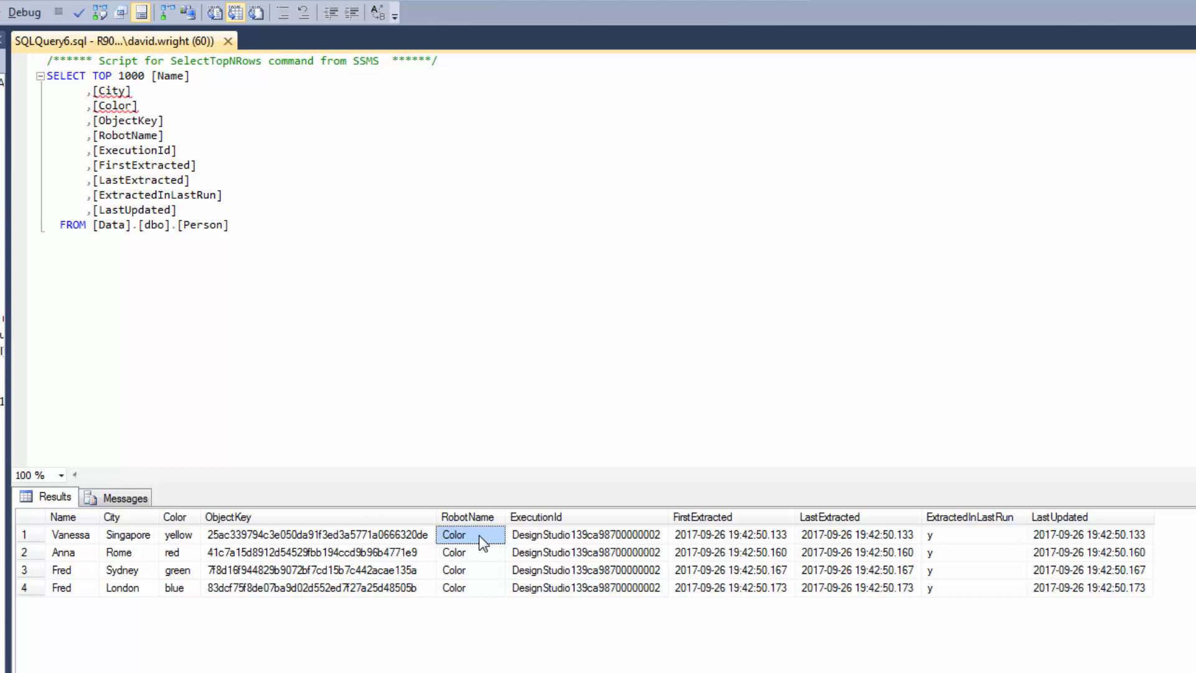
# Switch to Design Studio, rerun the Color robot in debug mode, and return to the dbo.Person results in SQL Server Management Studio.
pyautogui.click(520, 538)
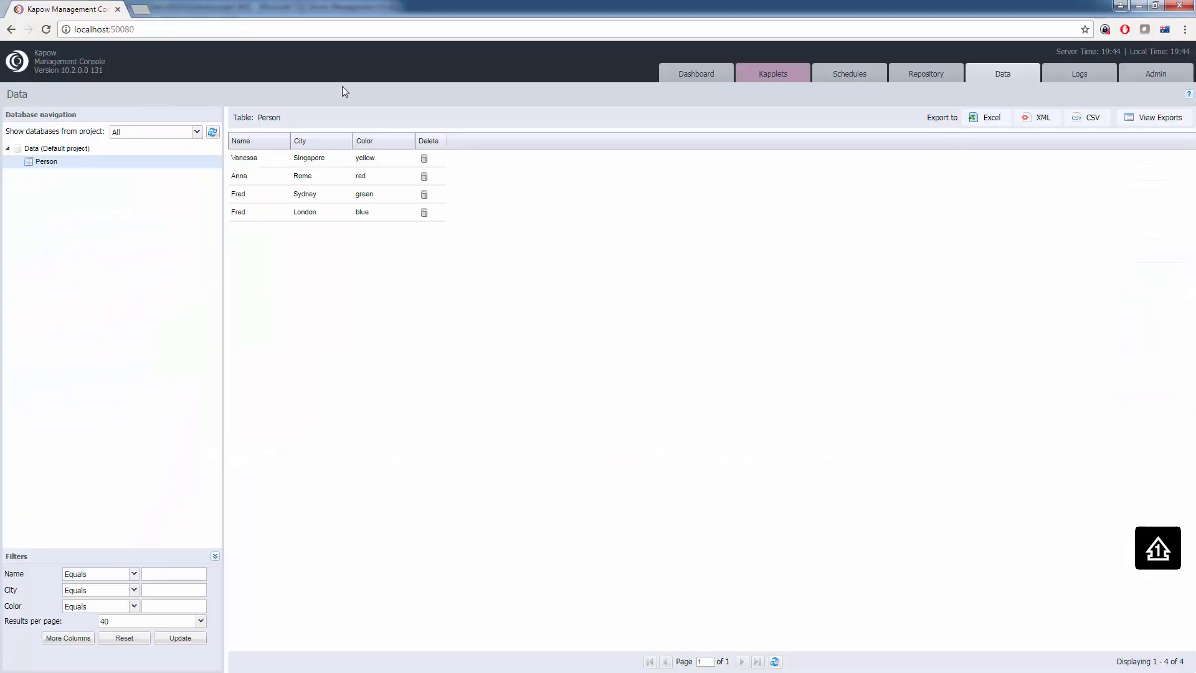
pyautogui.hotkey('alt', 'Tab')
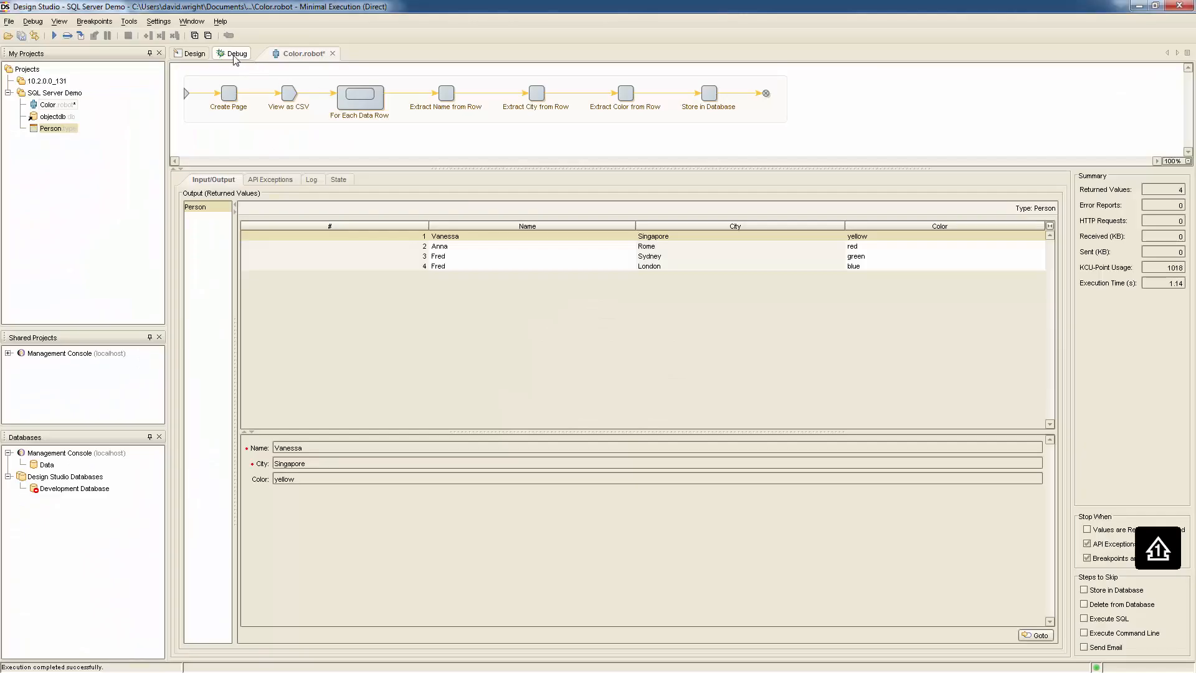
pyautogui.click(55, 35)
pyautogui.hotkey('alt', 'Tab')
pyautogui.hotkey('alt', 'Tab')
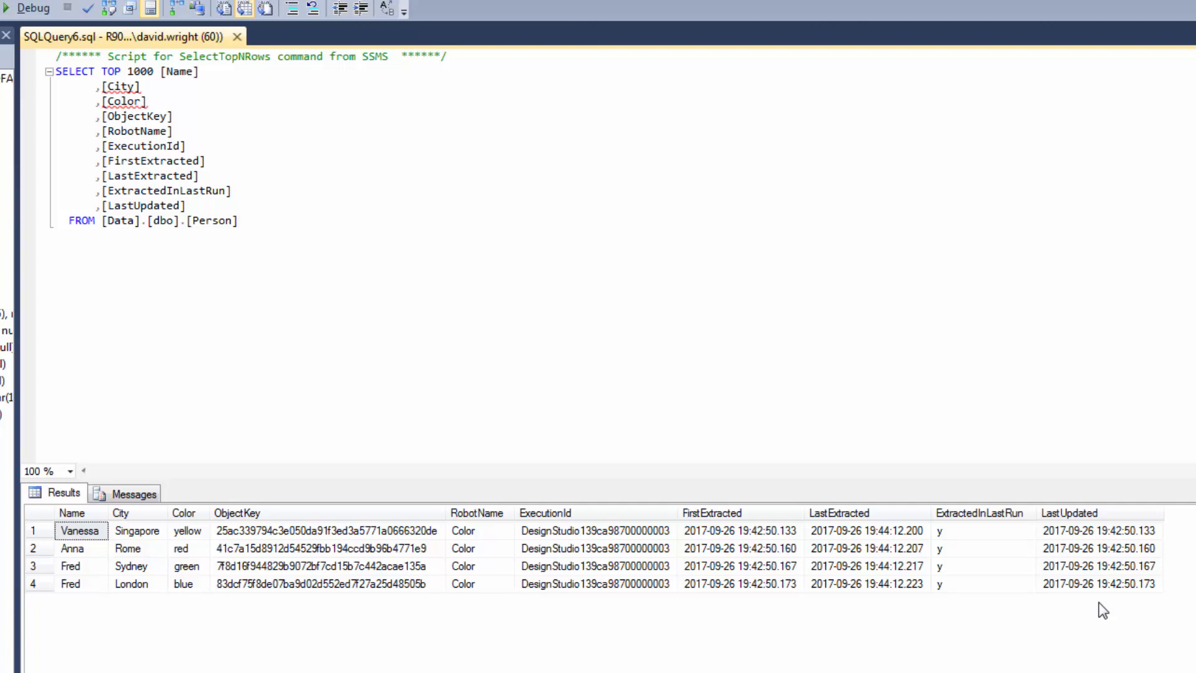
# Switch to Design Studio and, in the Create Page step's CSV, set the Rome row's city to Venice and the Singapore row's color to red.
pyautogui.hotkey('alt', 'Tab')
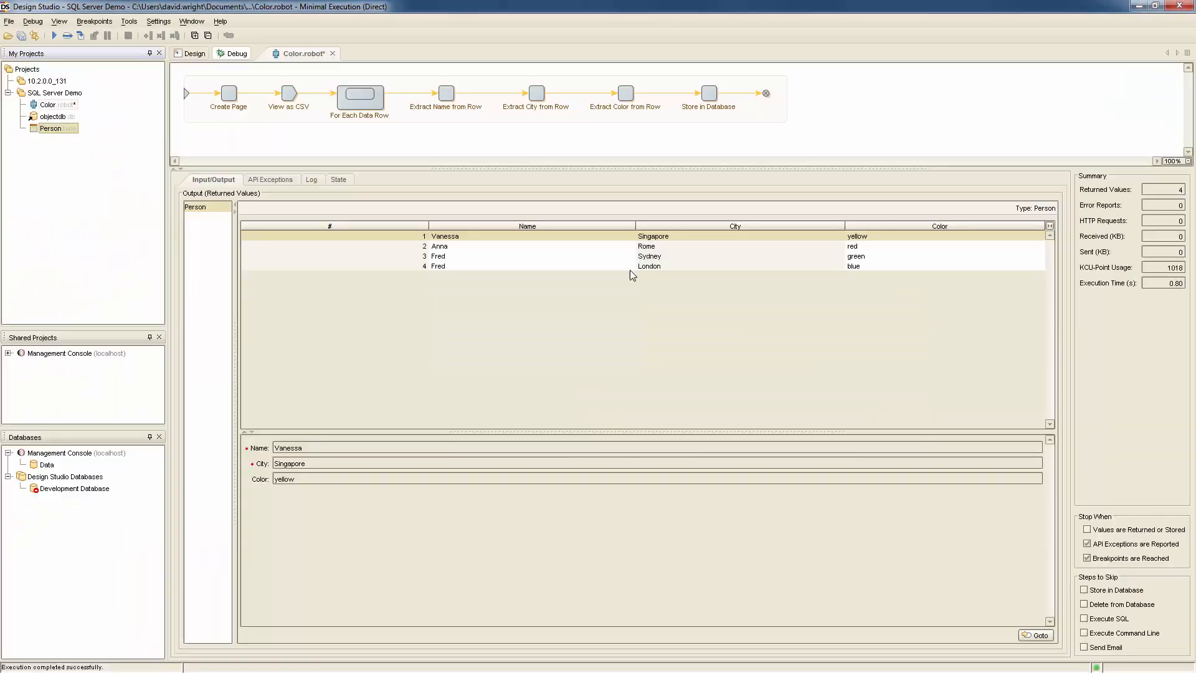
pyautogui.click(199, 52)
pyautogui.click(231, 96)
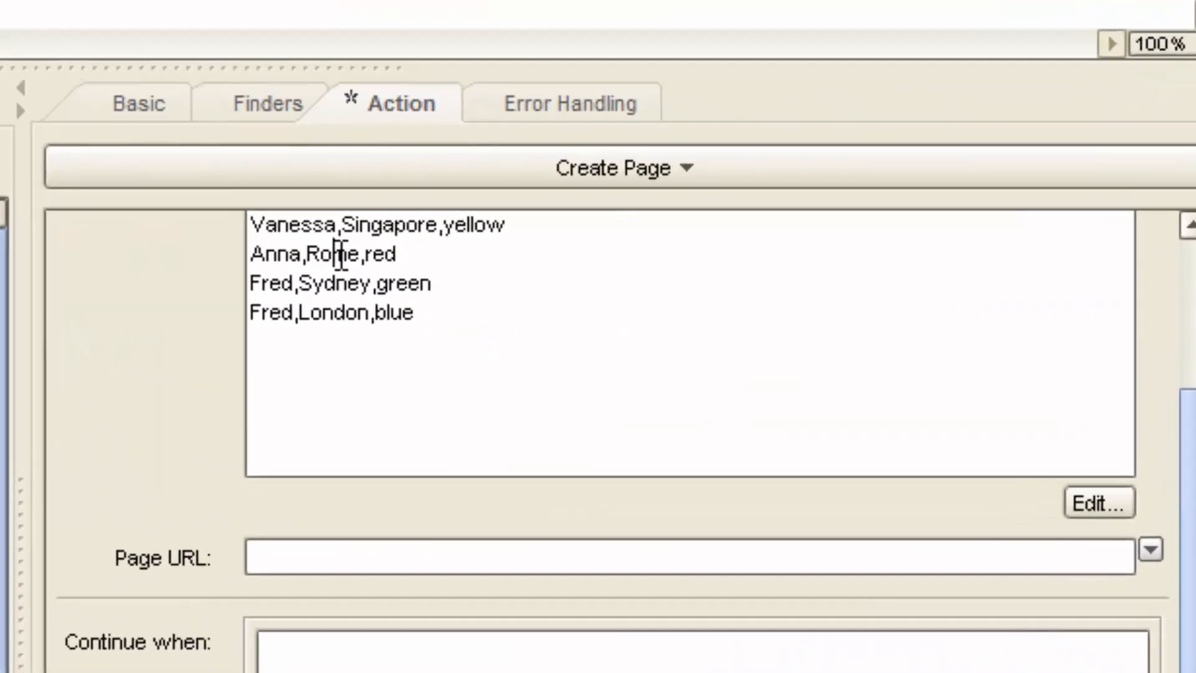
pyautogui.doubleClick(910, 225)
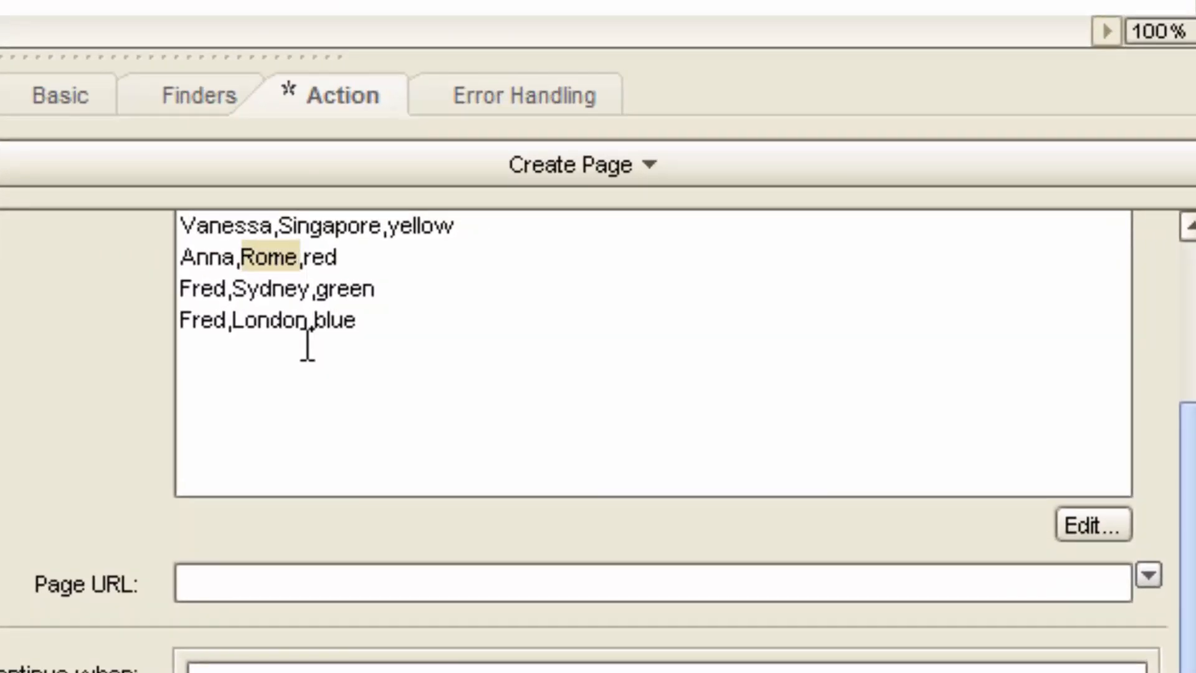
pyautogui.write('Venice')
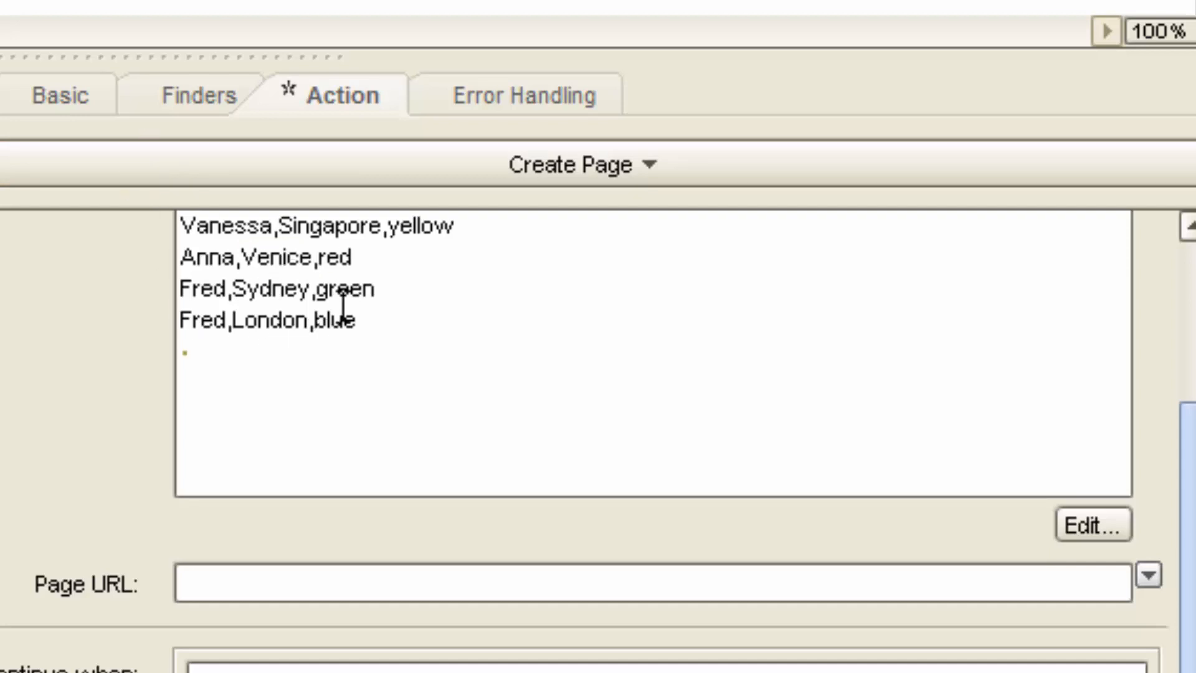
pyautogui.doubleClick(419, 226)
pyautogui.write('red')
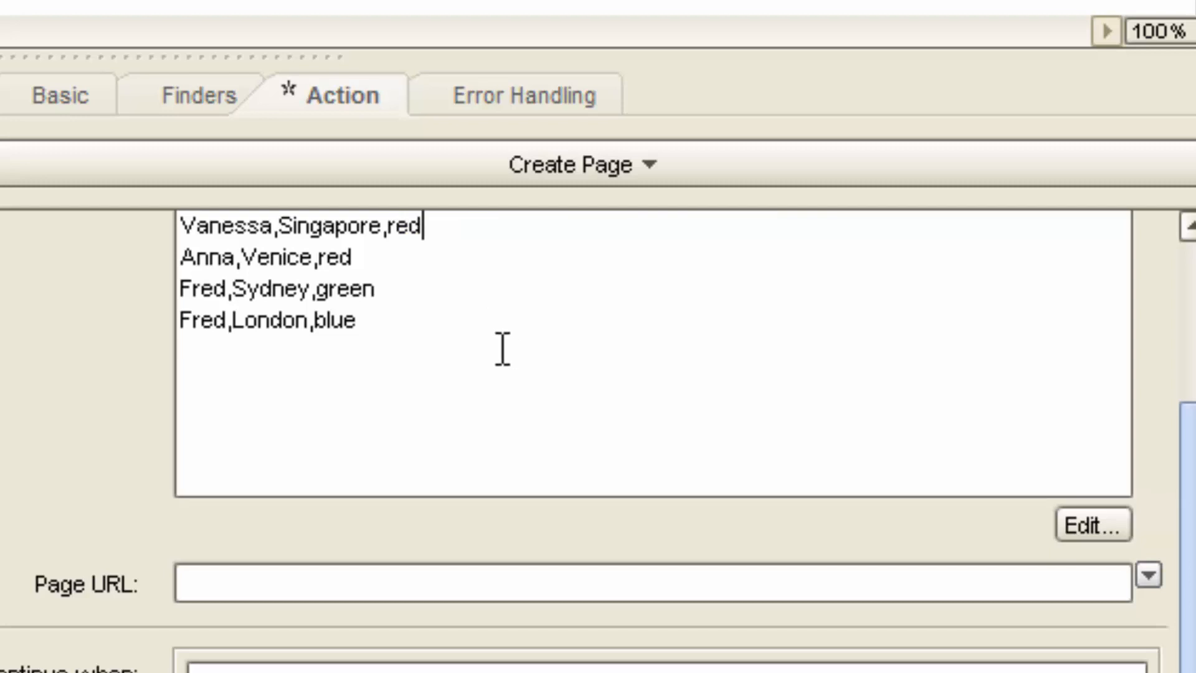
# Delete the Sydney row from the Create Page step's CSV content.
pyautogui.click(404, 315)
pyautogui.hotkey('shift', 'Home')
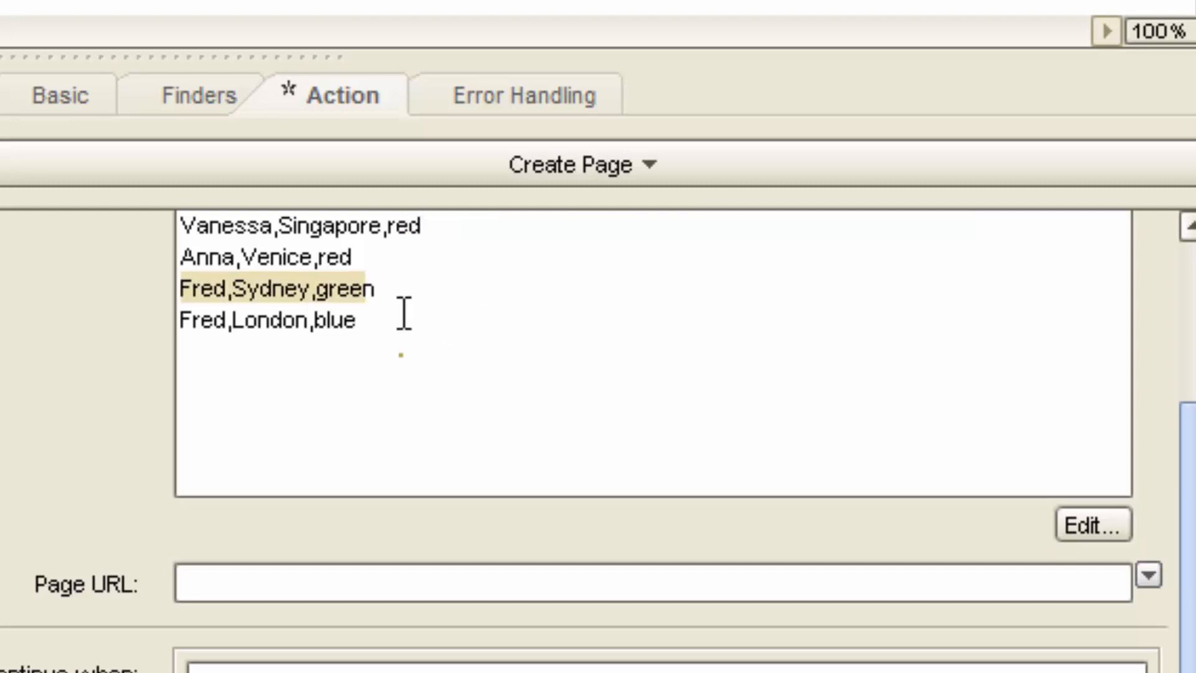
pyautogui.press('Delete')
pyautogui.press('Delete')
pyautogui.press('Delete')
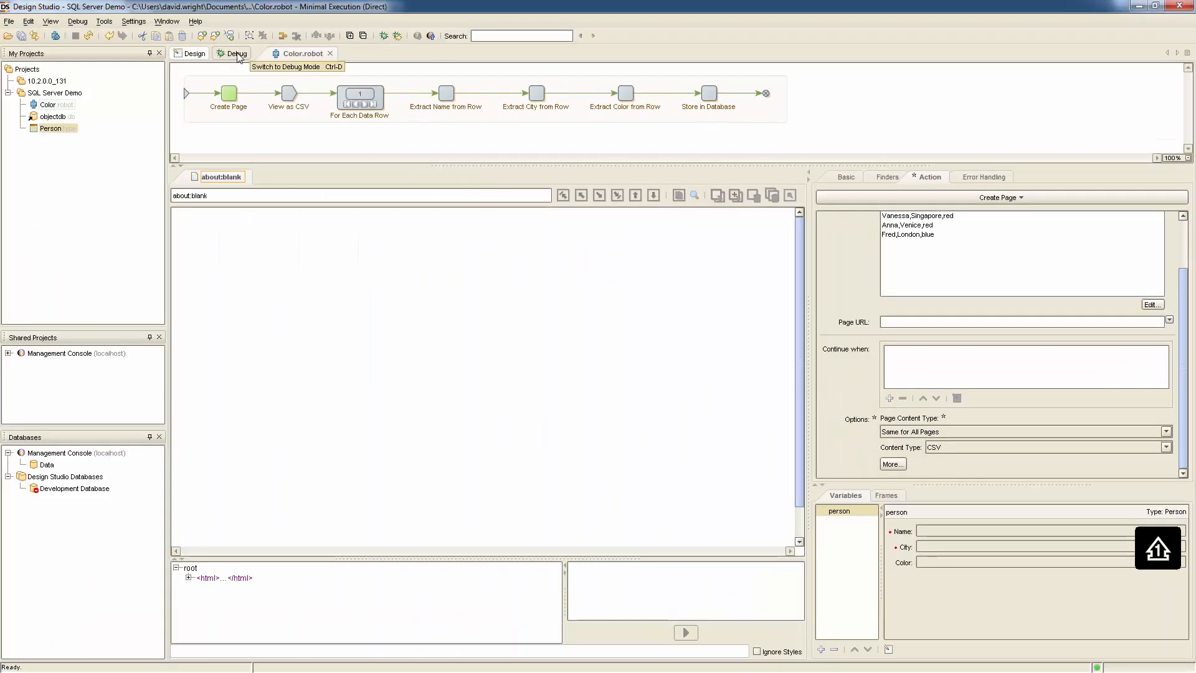
# Run the Color robot in debug mode, then switch to SQL Server Management Studio and re-execute the dbo.Person query.
pyautogui.click(236, 54)
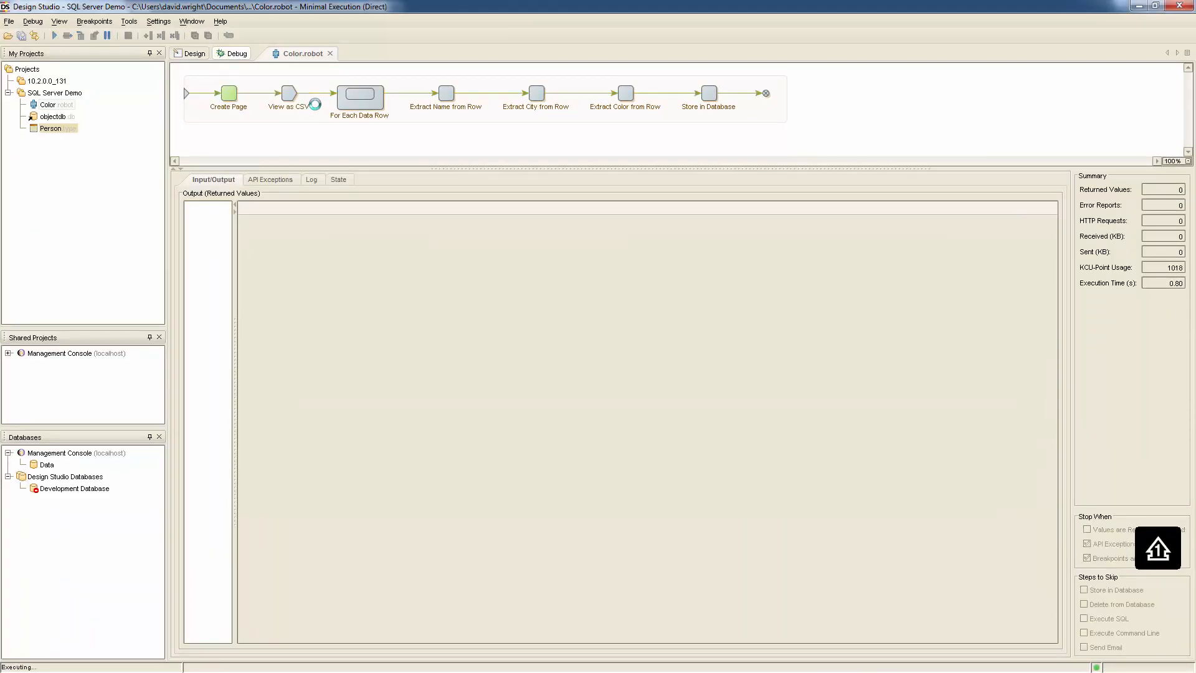
pyautogui.hotkey('alt', 'Tab')
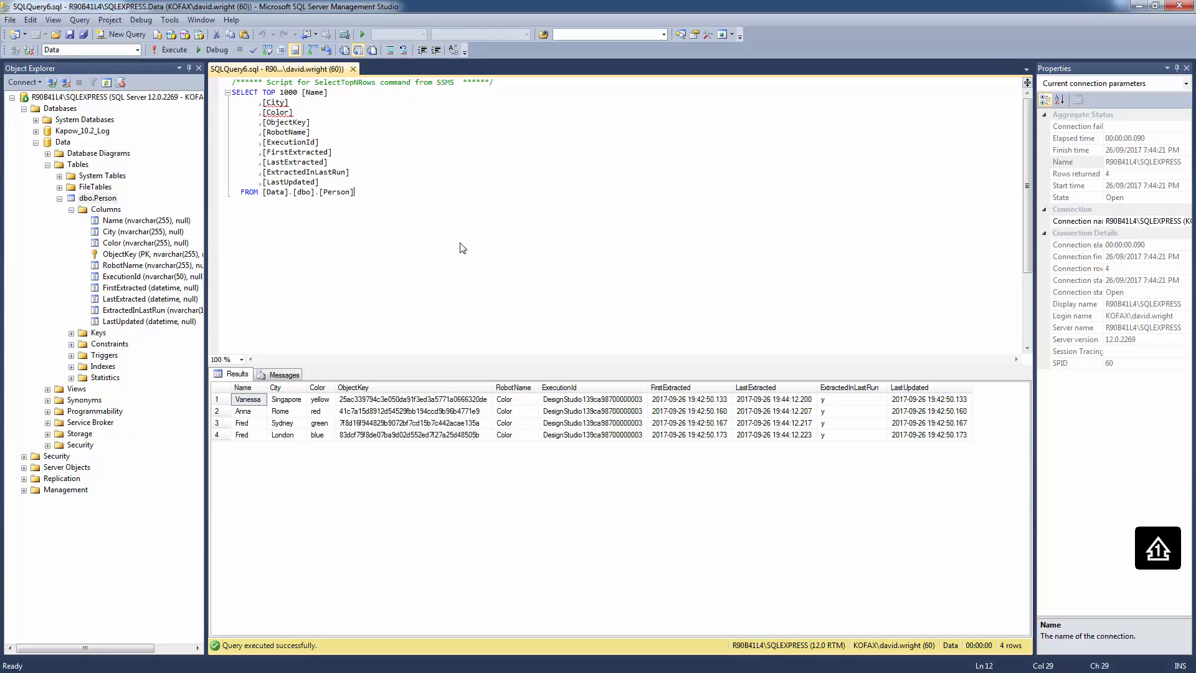
pyautogui.press('F5')
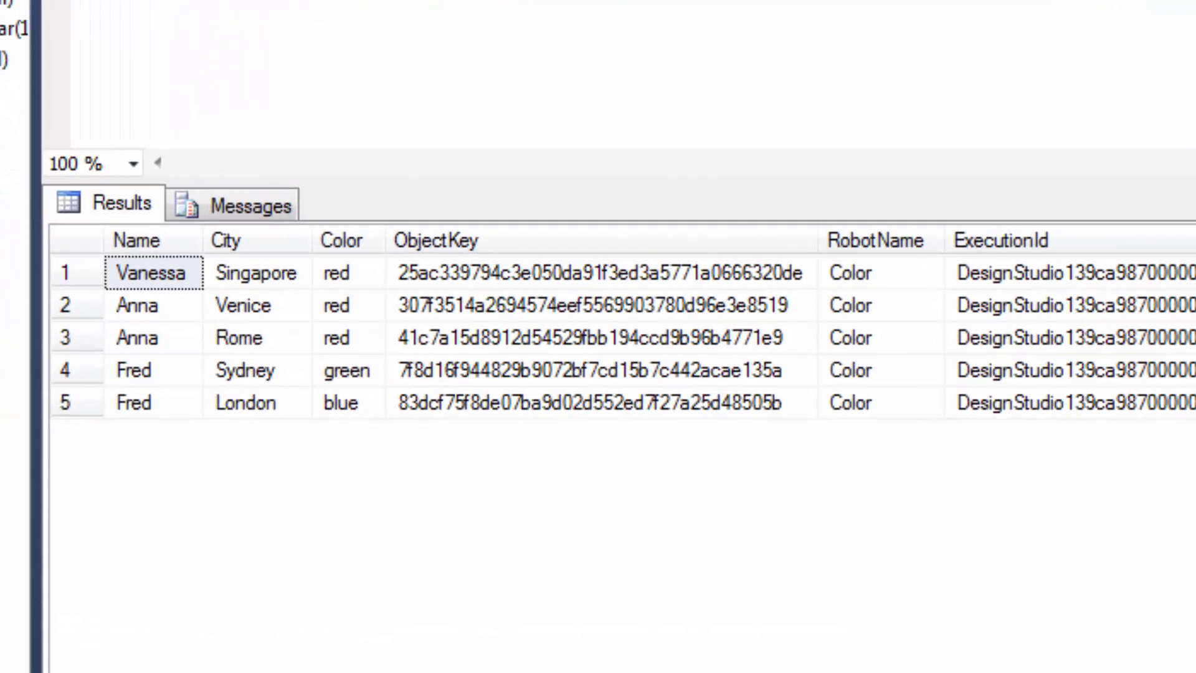
# Compare the ObjectKey values of the Rome, Venice and Singapore rows, and check the Singapore row's color.
pyautogui.click(438, 338)
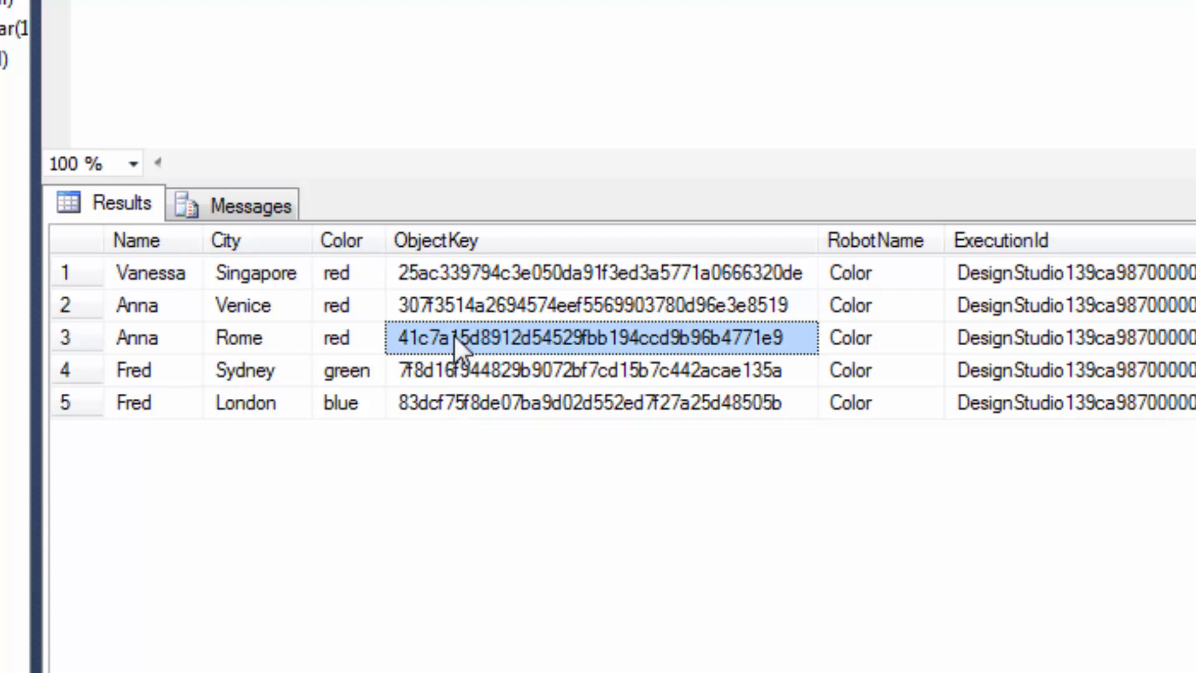
pyautogui.click(259, 338)
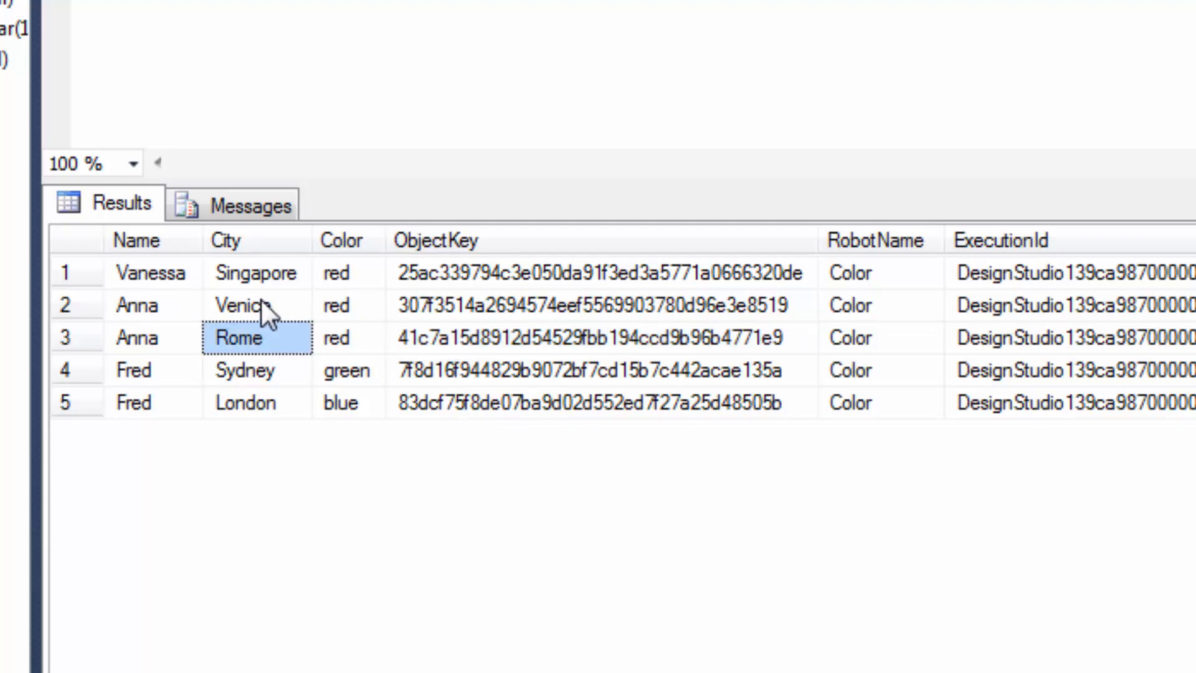
pyautogui.click(505, 308)
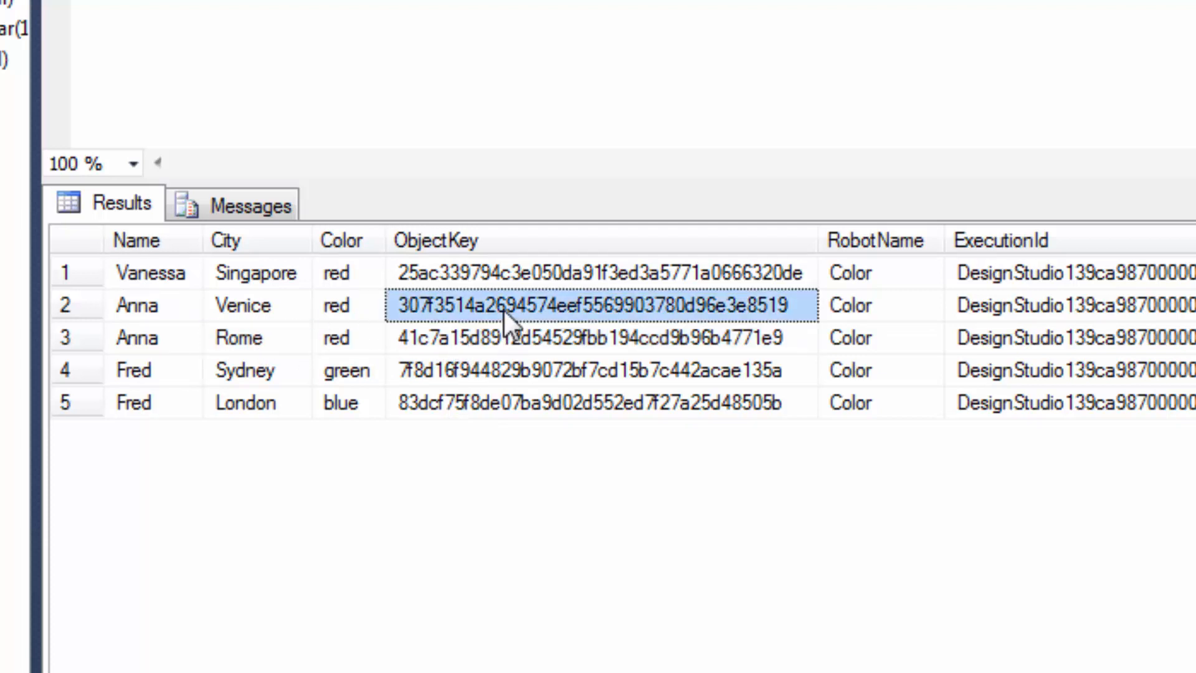
pyautogui.moveTo(188, 272); pyautogui.dragTo(305, 275)
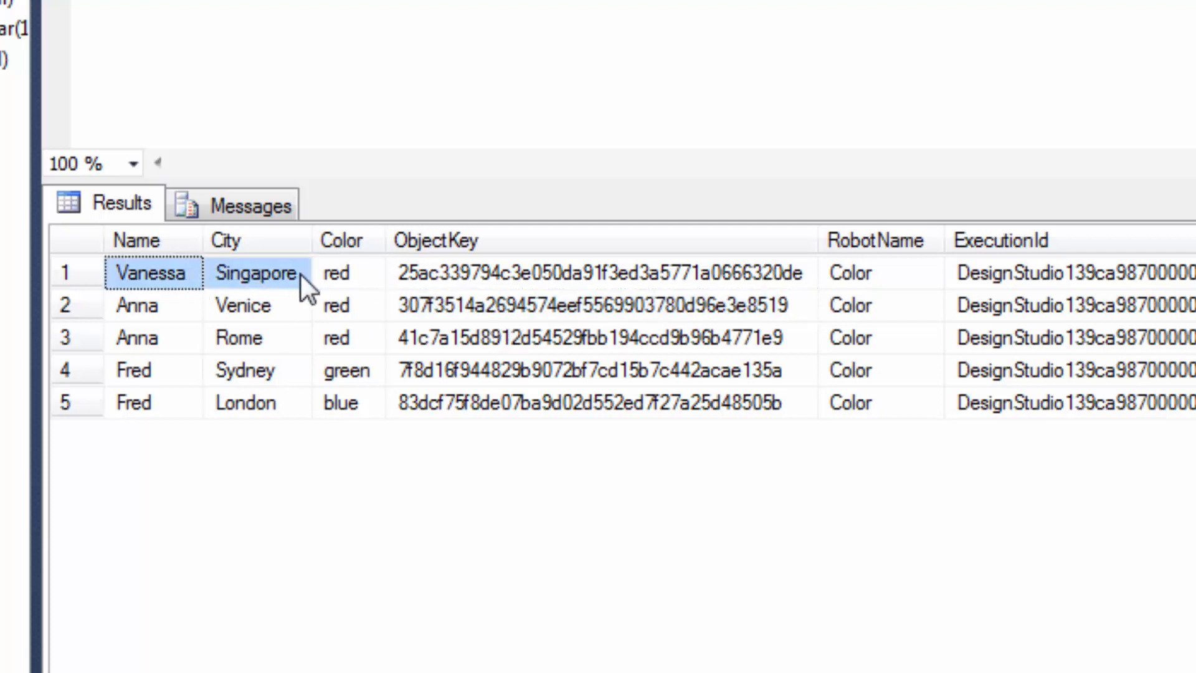
pyautogui.click(343, 278)
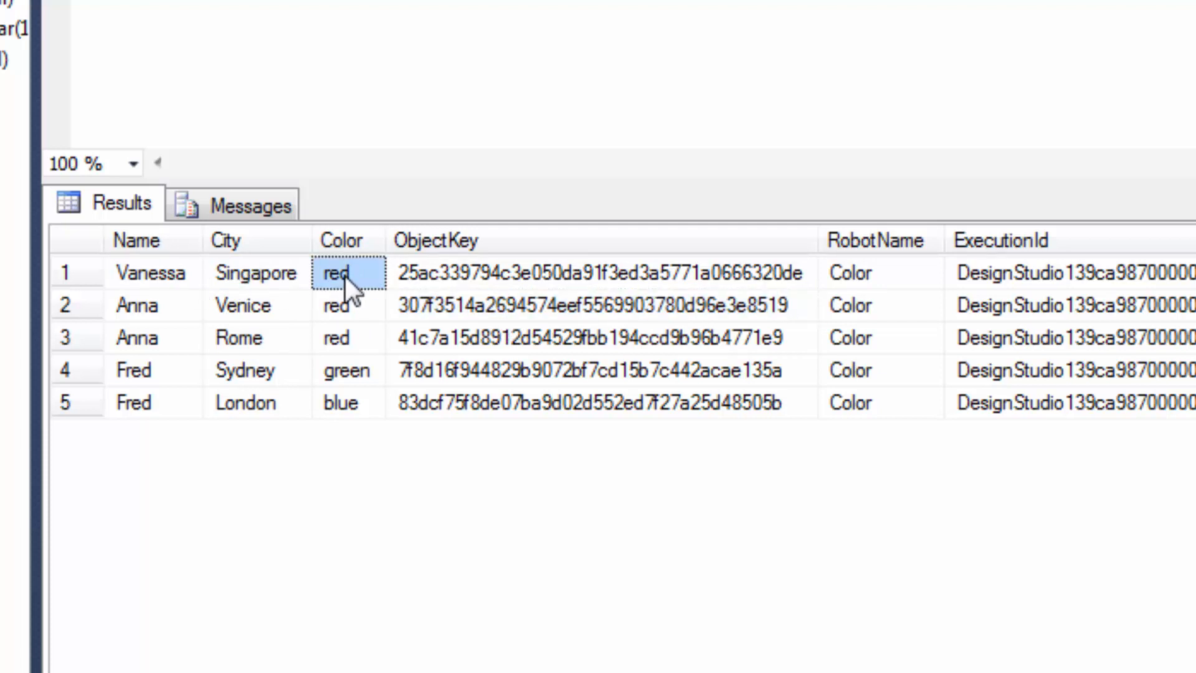
pyautogui.click(397, 278)
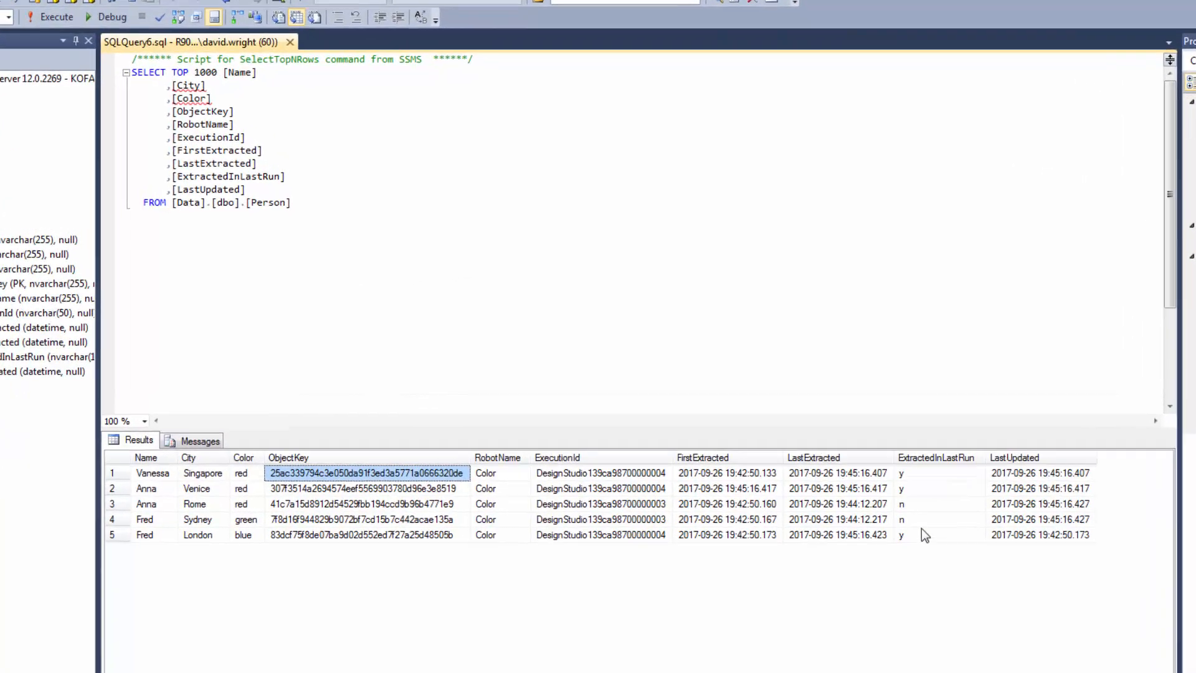
# Examine the ExtractedInLastRun values and the ObjectKey values of the Rome and Sydney rows.
pyautogui.moveTo(834, 436); pyautogui.dragTo(835, 426)
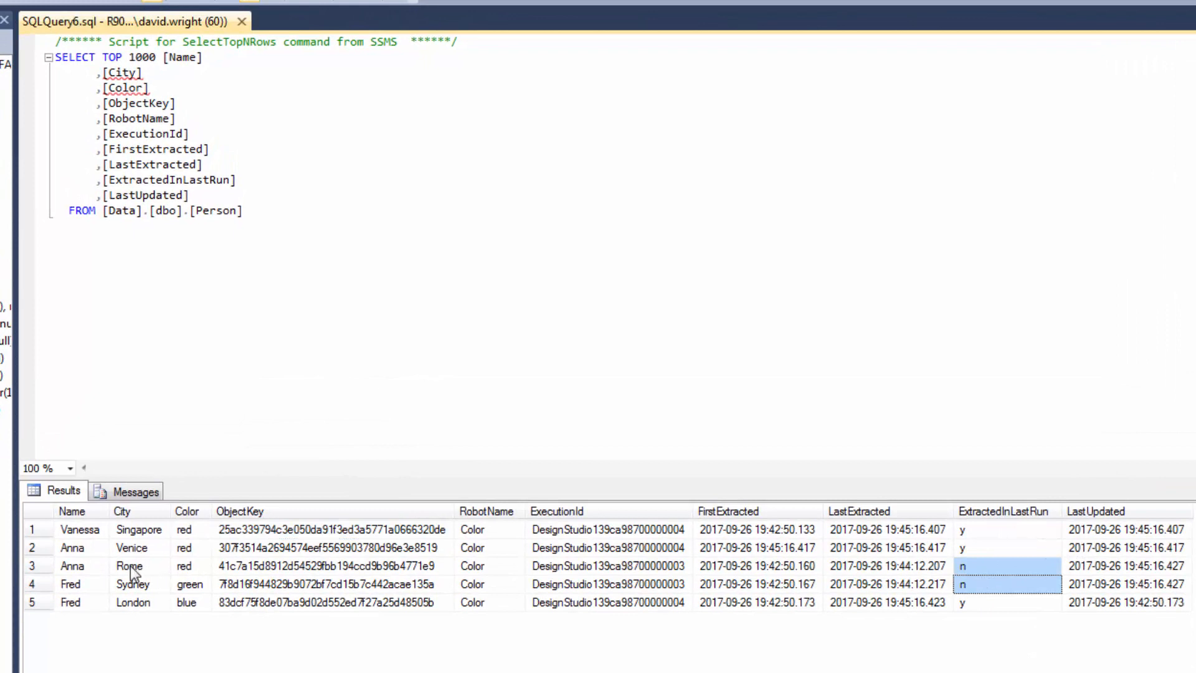
pyautogui.moveTo(107, 566); pyautogui.dragTo(185, 574)
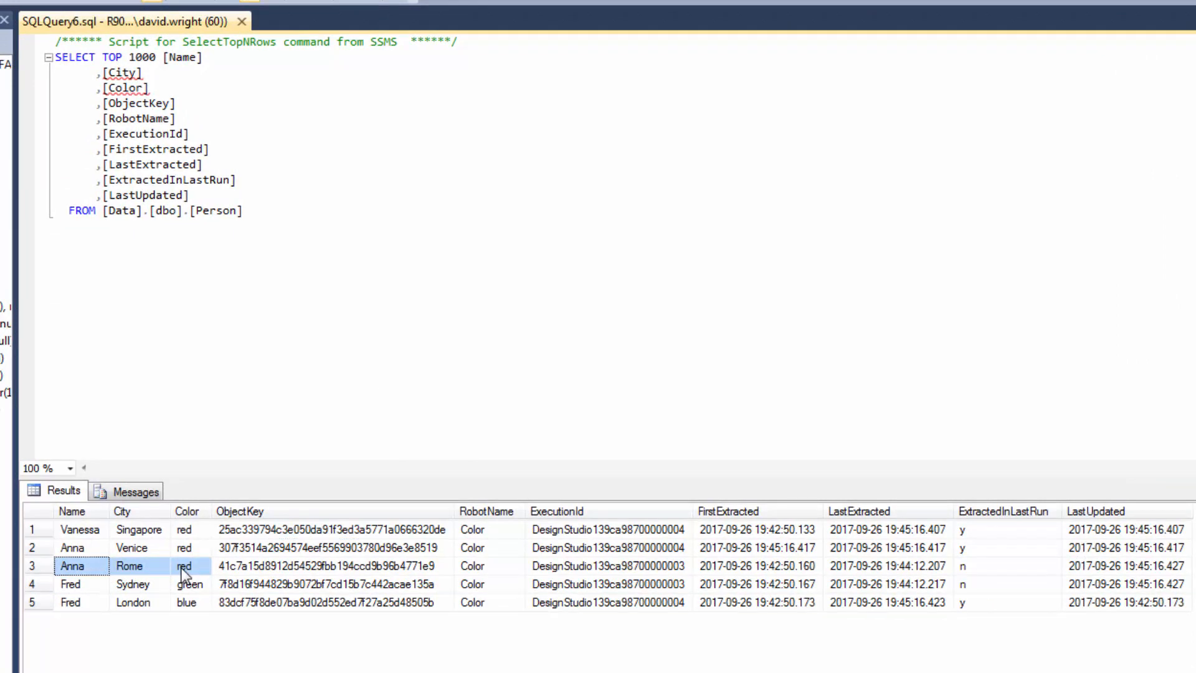
pyautogui.click(81, 587)
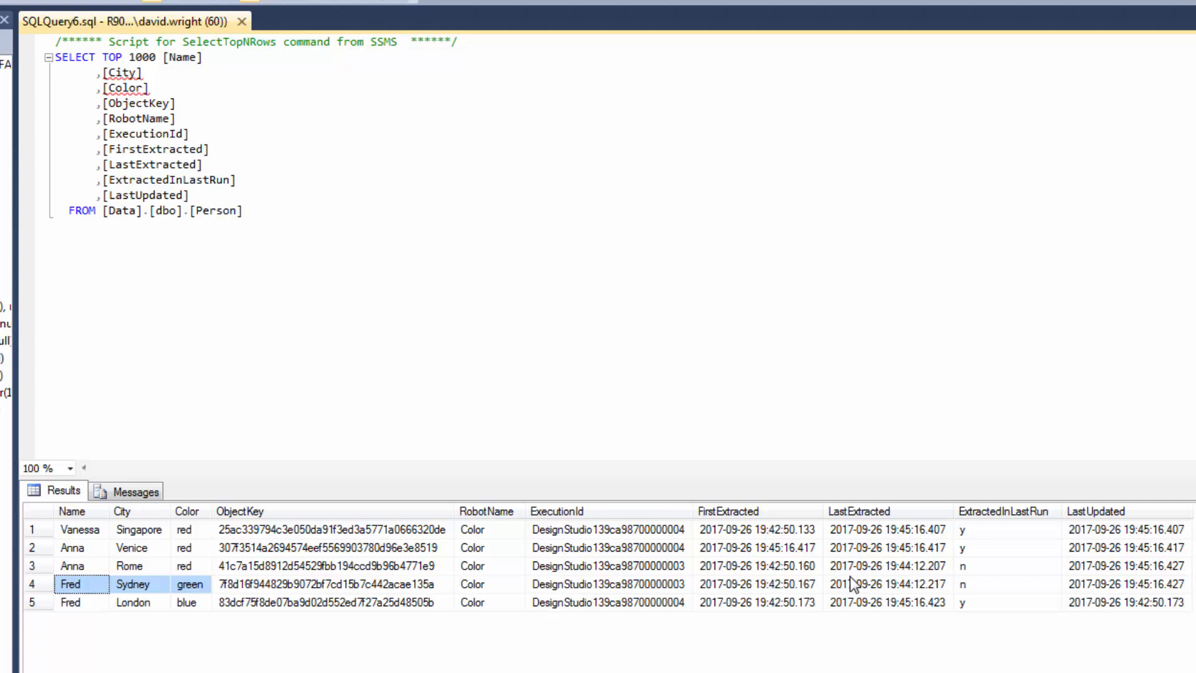
pyautogui.moveTo(328, 565); pyautogui.dragTo(327, 589)
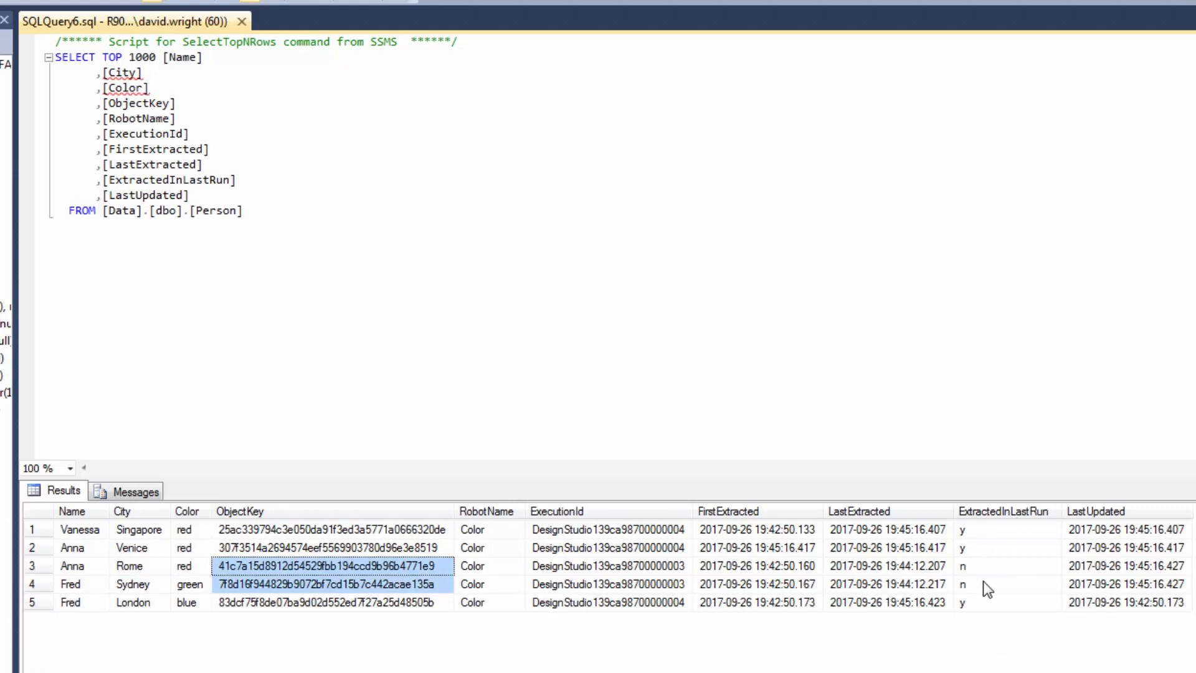
# Below the existing query, add a second query that selects objectkey from [Data].[dbo].[Person].
pyautogui.click(275, 226)
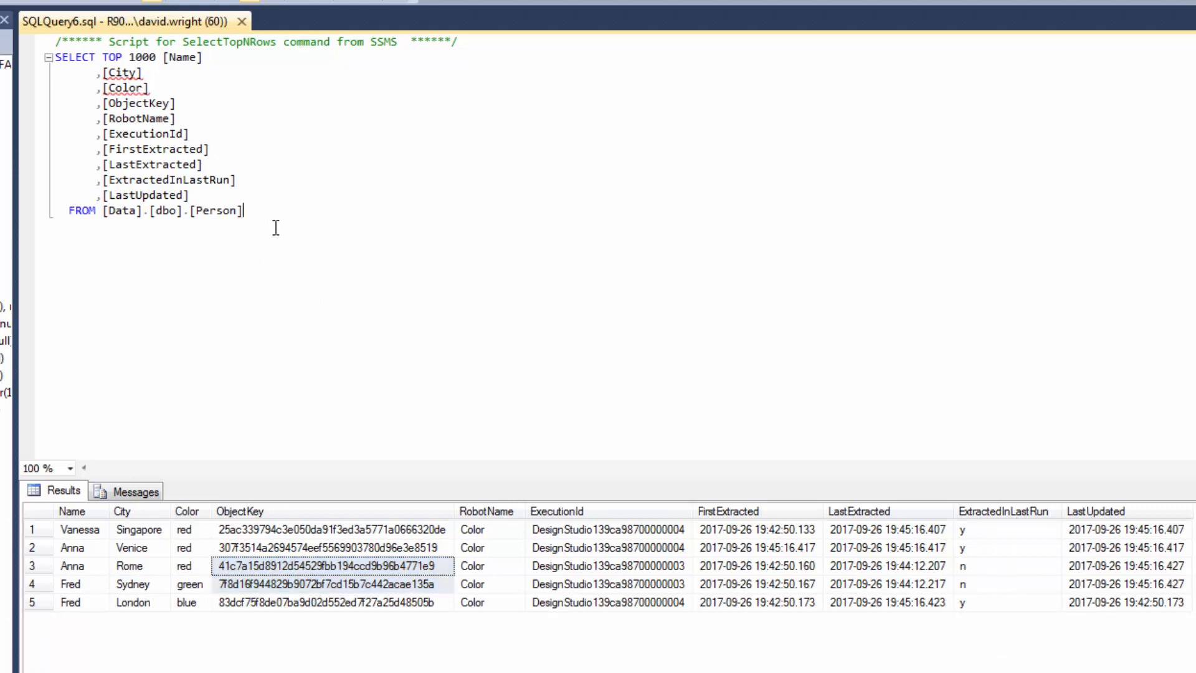
pyautogui.press('Return')
pyautogui.press('Return')
pyautogui.write('select objectkey')
pyautogui.press('Return')
pyautogui.write('from')
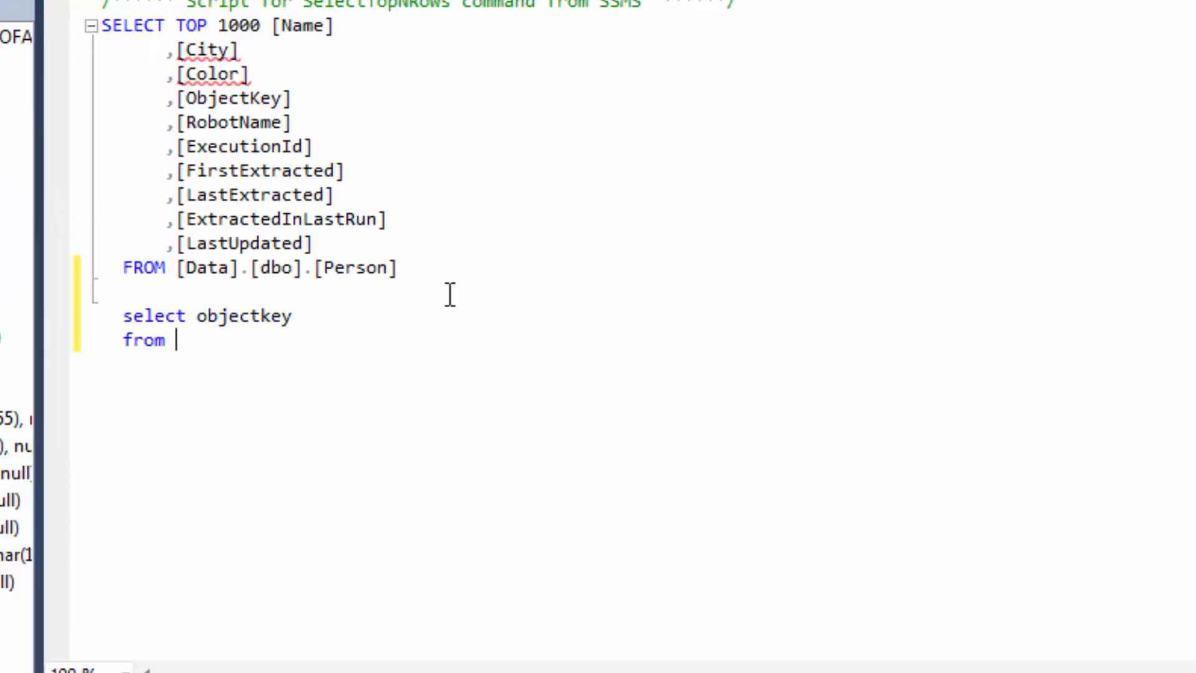
pyautogui.moveTo(112, 269); pyautogui.dragTo(398, 287)
pyautogui.hotkey('ctrl', 'c')
pyautogui.doubleClick(145, 340)
pyautogui.hotkey('ctrl', 'v')
# Restrict the second query with where ExtractedInLastRun='n' and execute it.
pyautogui.write('where lext')
pyautogui.press('BackSpace')
pyautogui.press('BackSpace')
pyautogui.press('BackSpace')
pyautogui.press('BackSpace')
pyautogui.write("ExtractedInLastRun='n'")
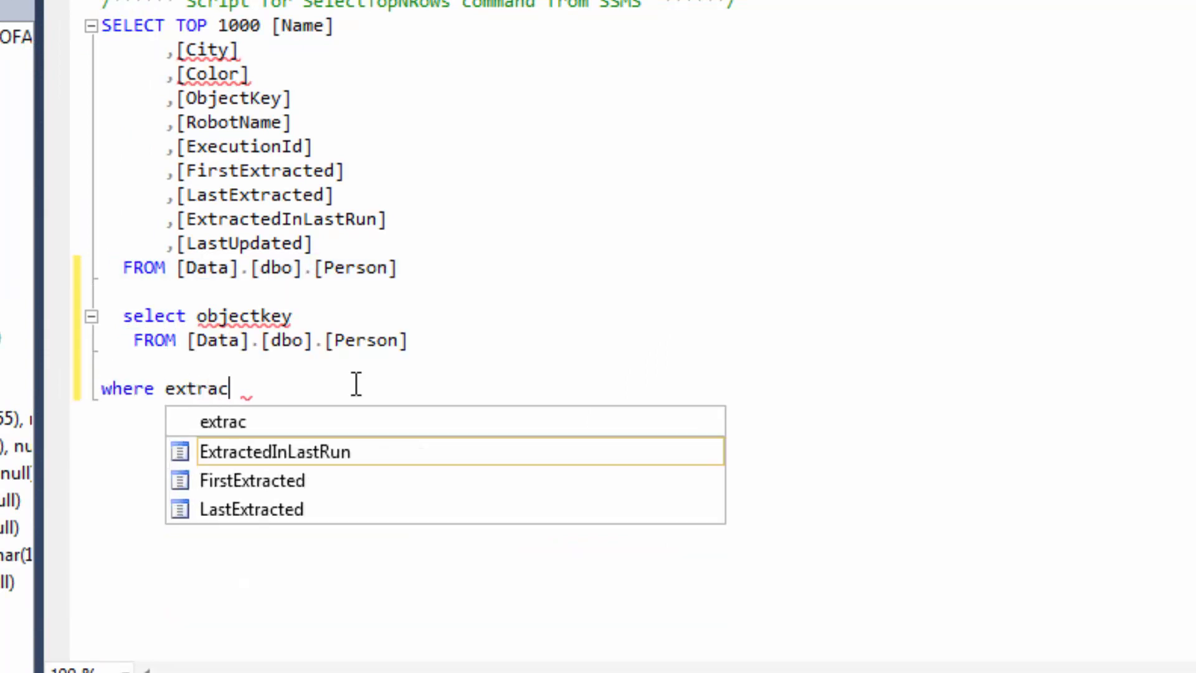
pyautogui.press('F5')
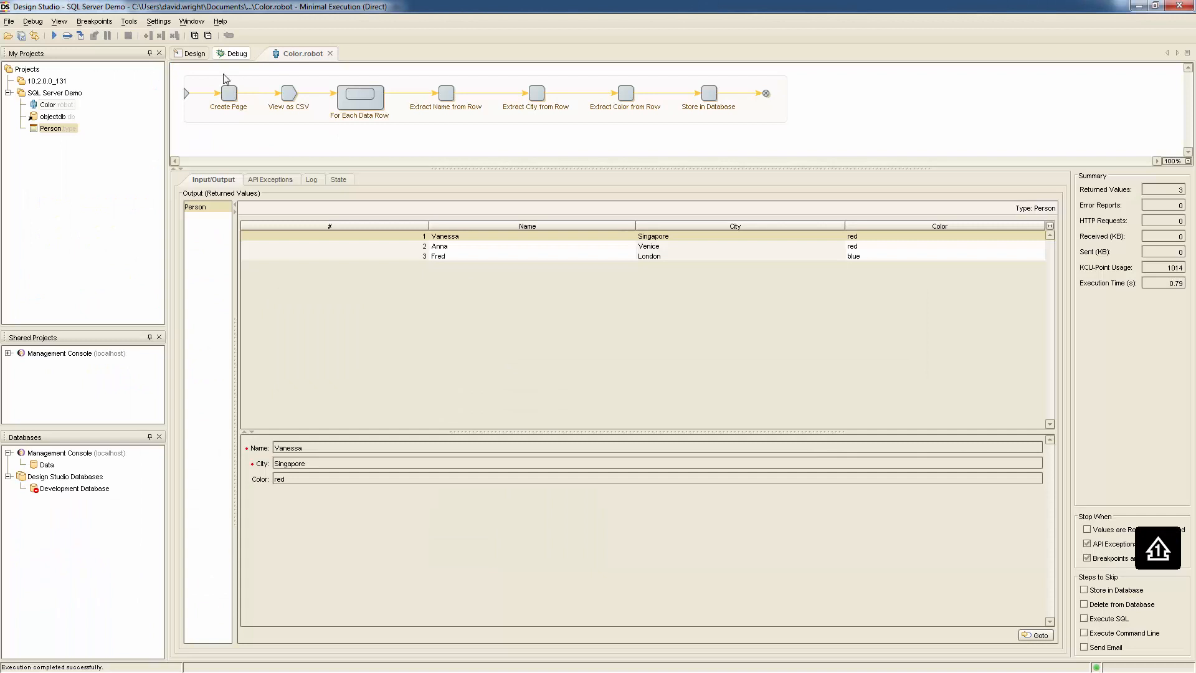
# Return to the Color robot's design mode in Design Studio and add a simple Short Text variable named objectkey.
pyautogui.hotkey('shift', 'F5')
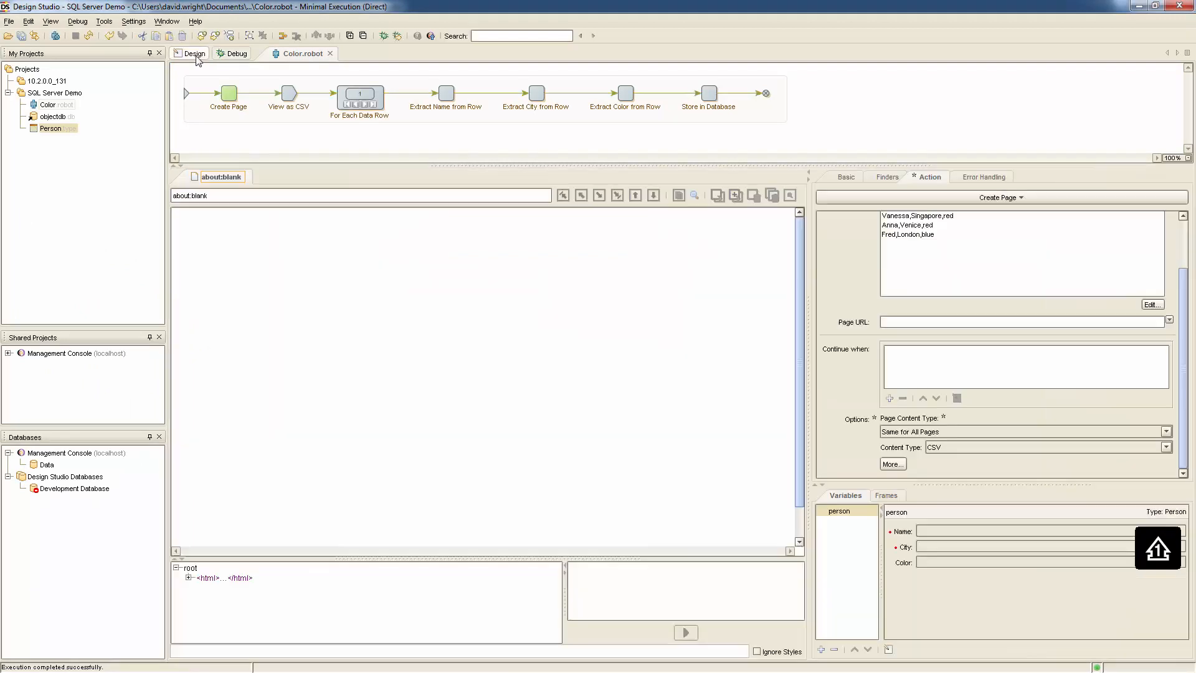
pyautogui.rightClick(834, 549)
pyautogui.moveTo(863, 555)
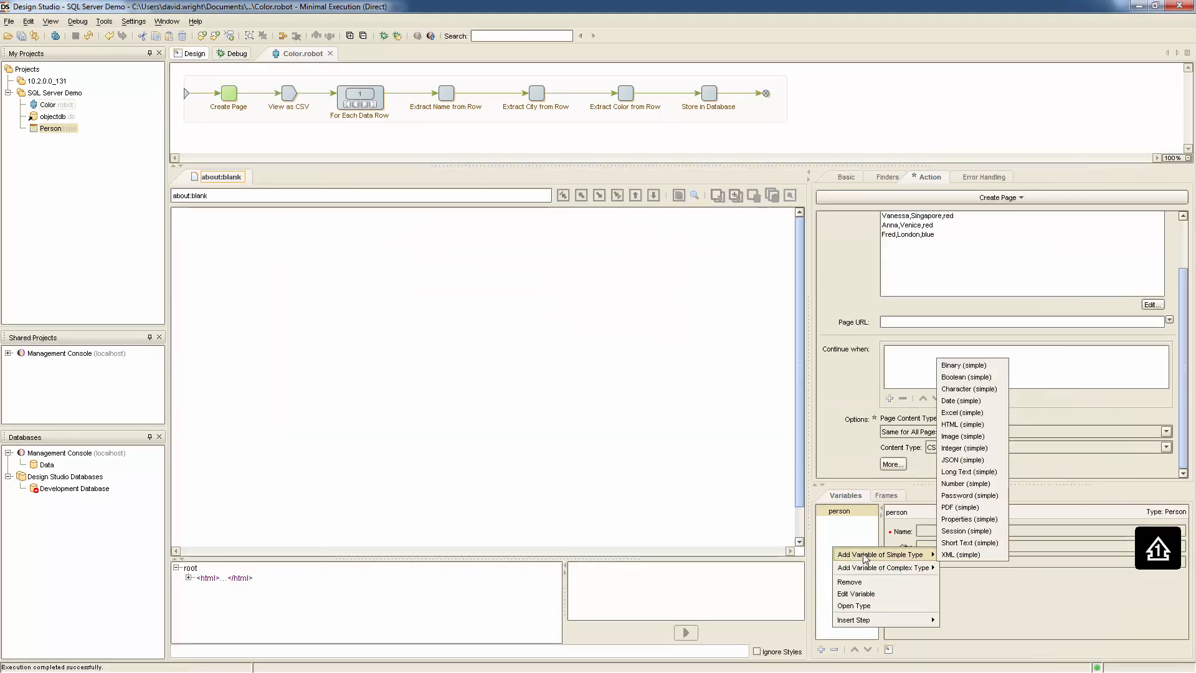
pyautogui.click(968, 542)
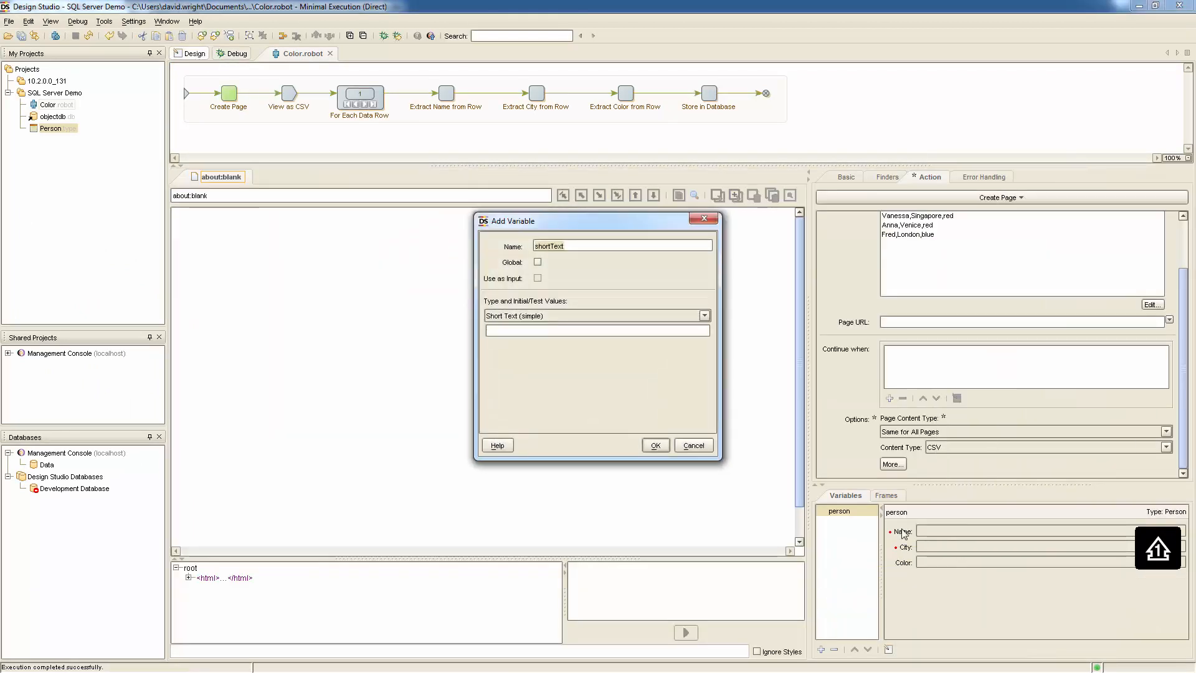
pyautogui.write('objectkey')
pyautogui.press('Return')
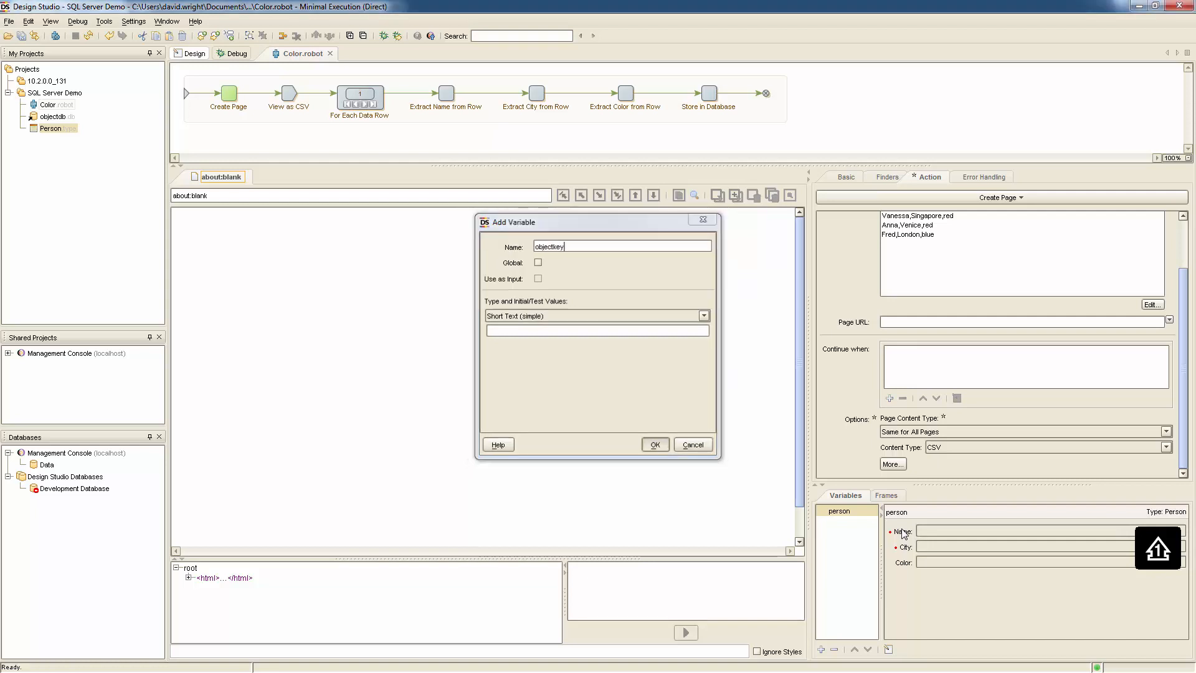
# Add a branch before the Create Page step and insert an action step on the new branch.
pyautogui.rightClick(204, 95)
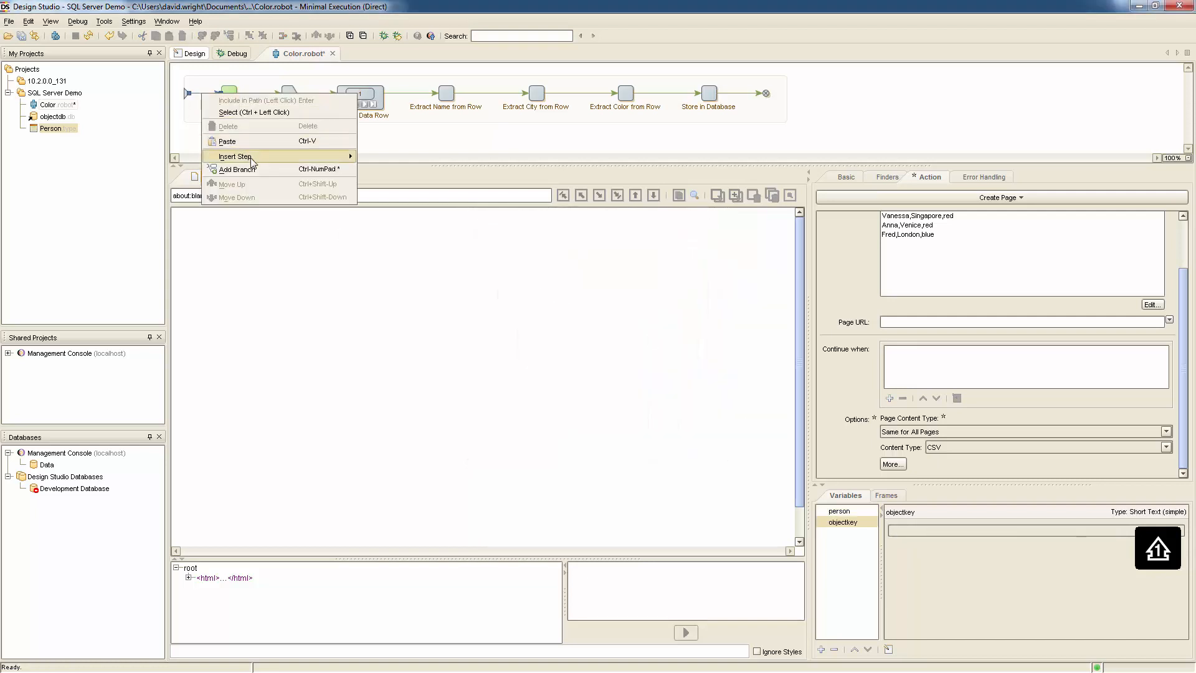
pyautogui.click(251, 167)
pyautogui.click(256, 128)
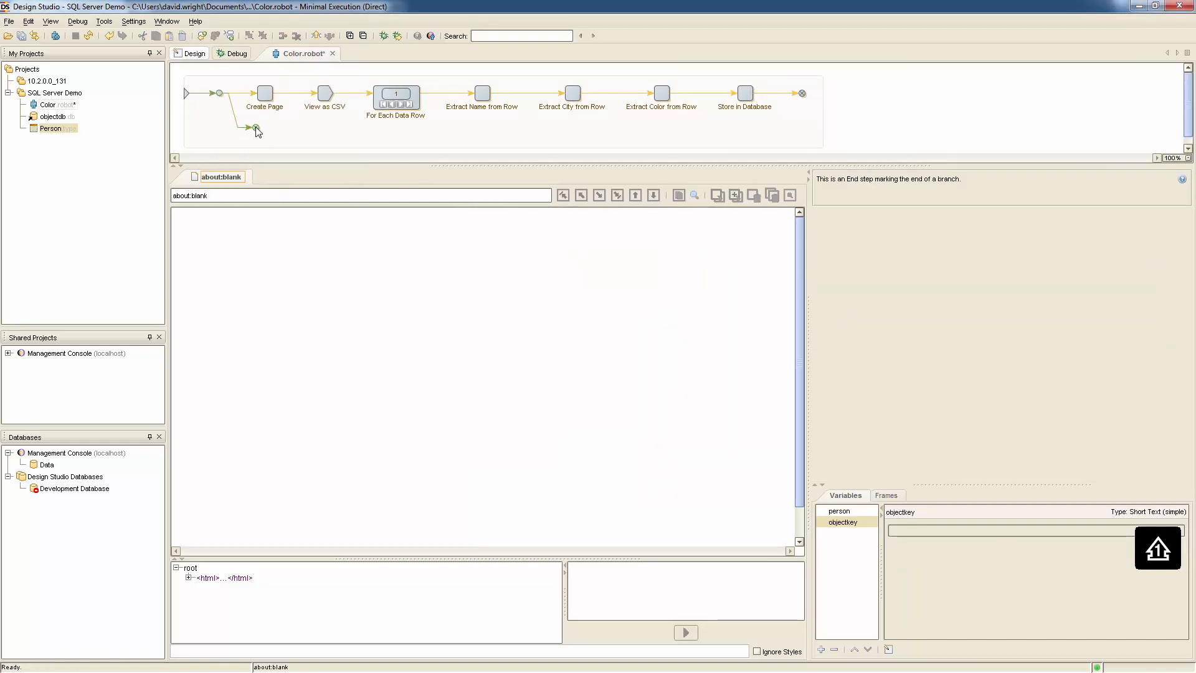
pyautogui.rightClick(256, 128)
pyautogui.moveTo(386, 337)
pyautogui.click(436, 333)
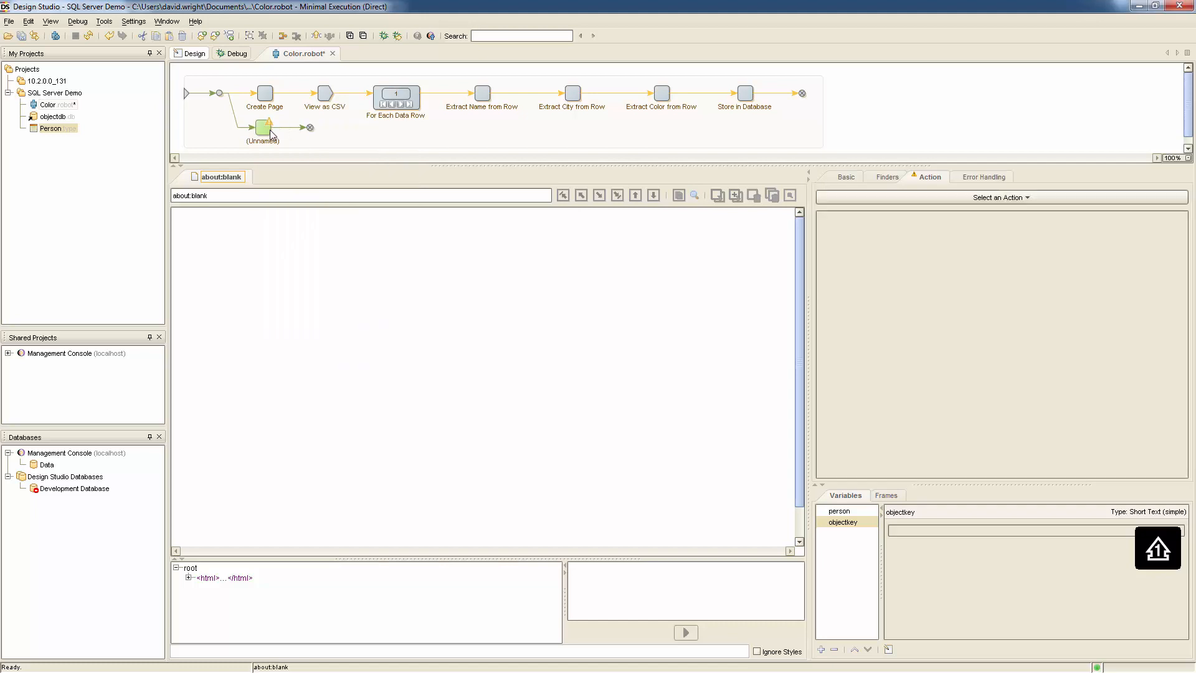
# Assign the Query Database action to the unnamed step on the new branch.
pyautogui.click(903, 197)
pyautogui.moveTo(881, 379)
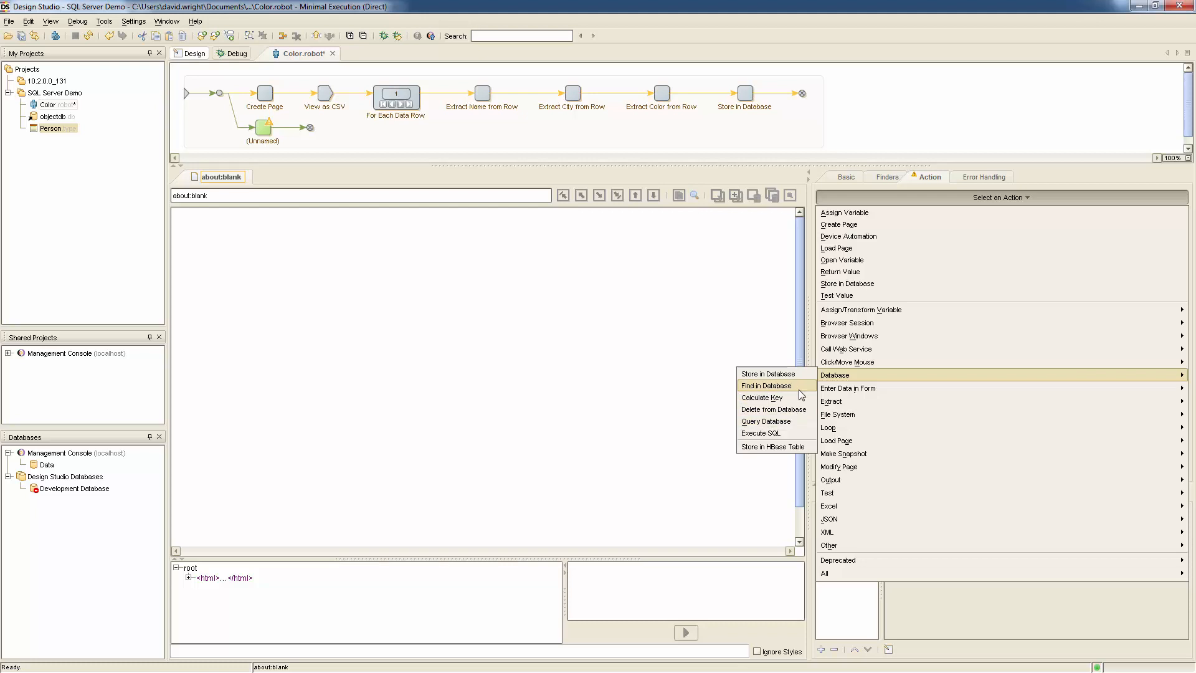
pyautogui.click(797, 421)
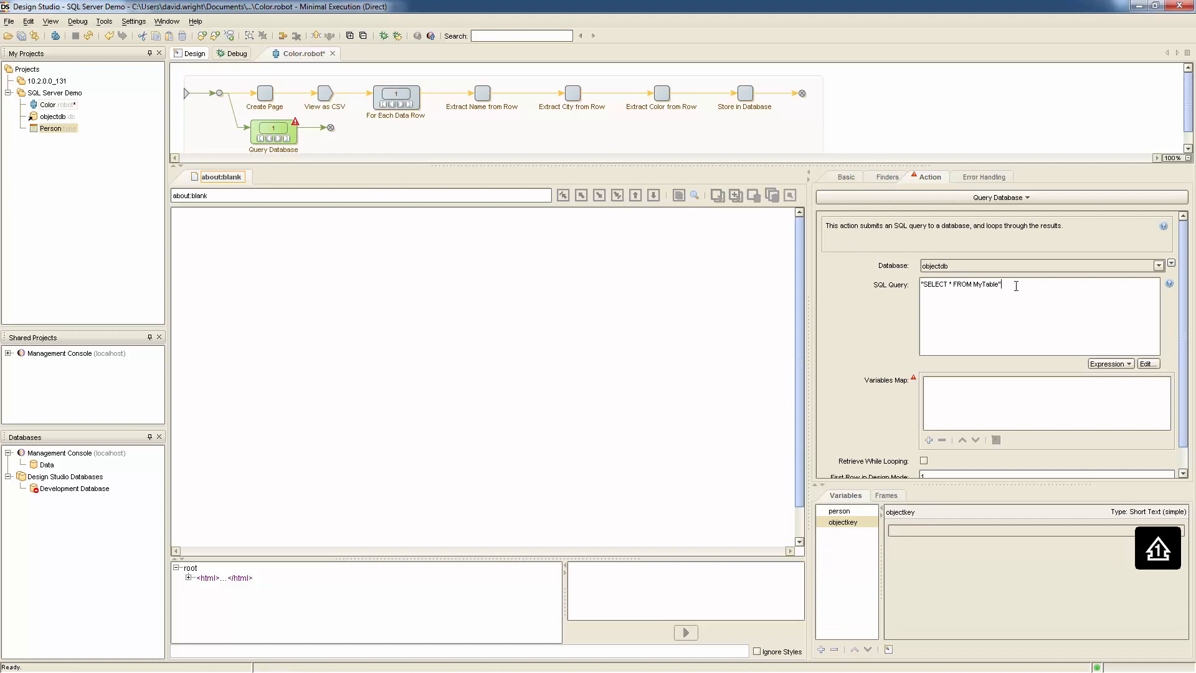
# Replace the default SQL query with select objectkey FROM [Data].[dbo].[Person] where ExtractedInLastRun='n', copied from SQL Server Management Studio.
pyautogui.hotkey('ctrl', 'a')
pyautogui.write('FROM [Data].[dbo].[Person]')
pyautogui.hotkey('alt', 'Tab')
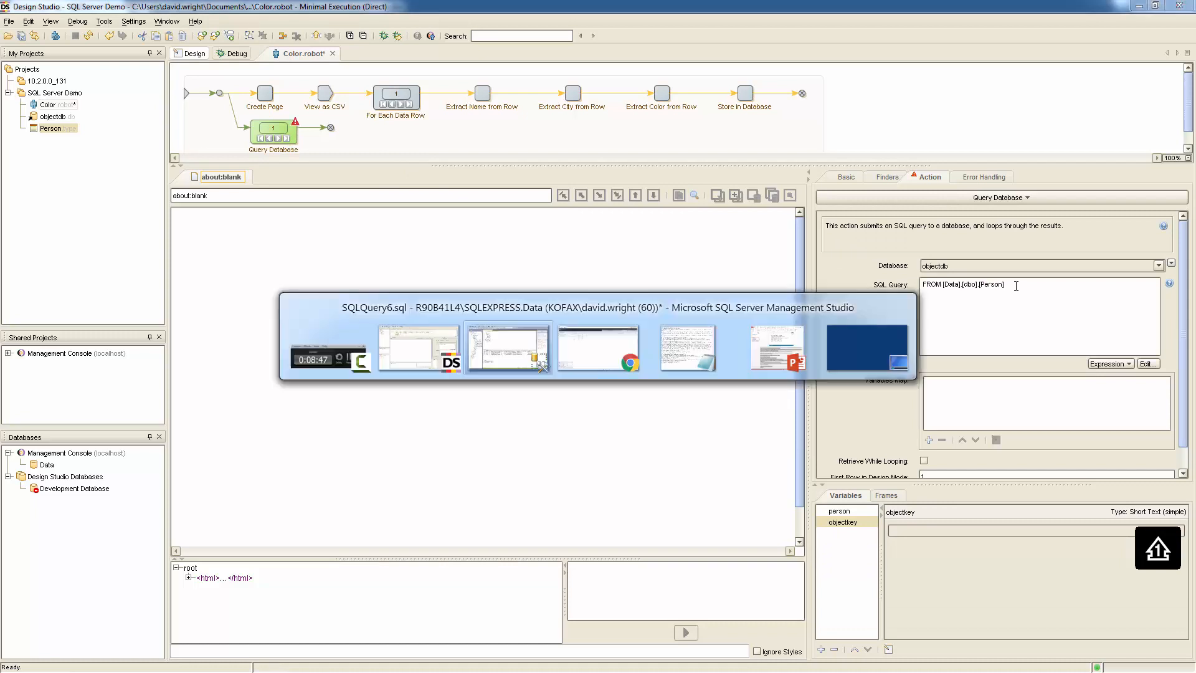
pyautogui.moveTo(354, 242); pyautogui.dragTo(241, 212)
pyautogui.hotkey('ctrl', 'c')
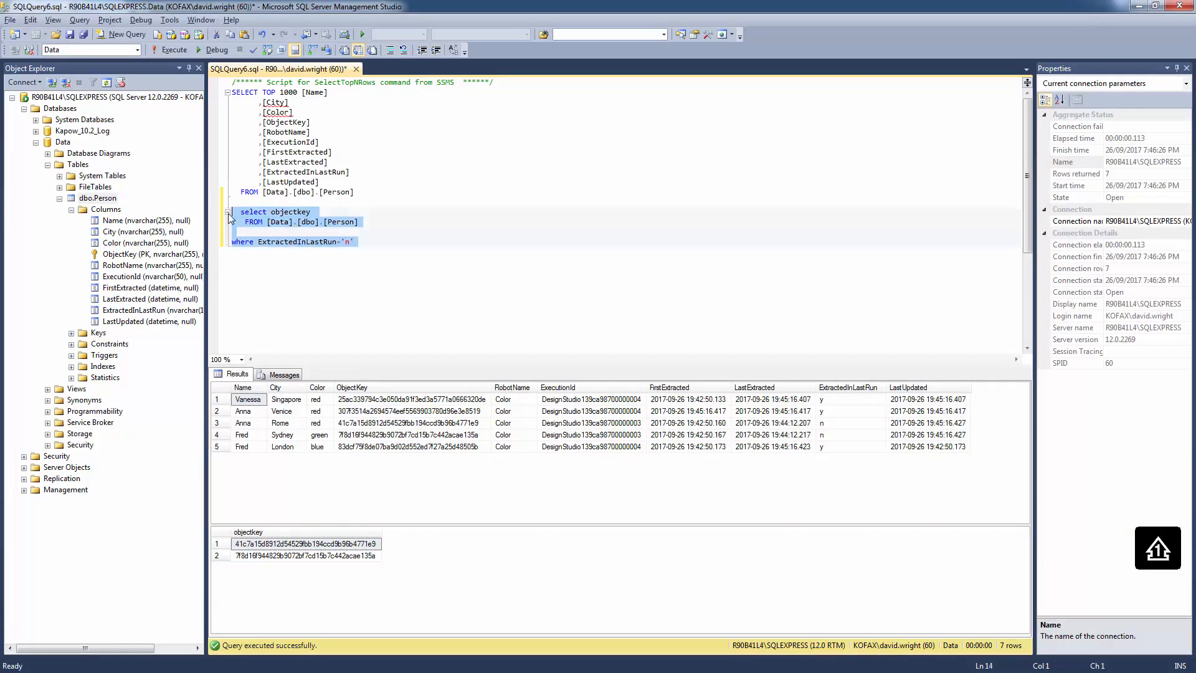
pyautogui.hotkey('alt', 'Tab')
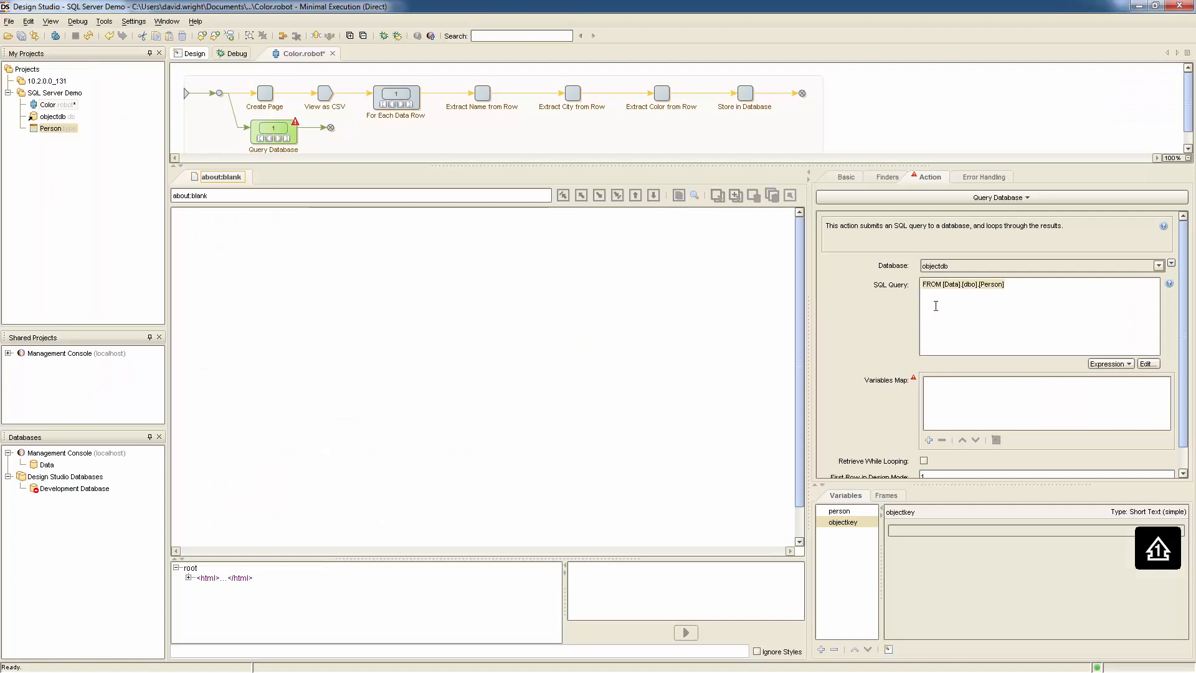
pyautogui.hotkey('ctrl', 'a')
pyautogui.press('BackSpace')
pyautogui.hotkey('ctrl', 'v')
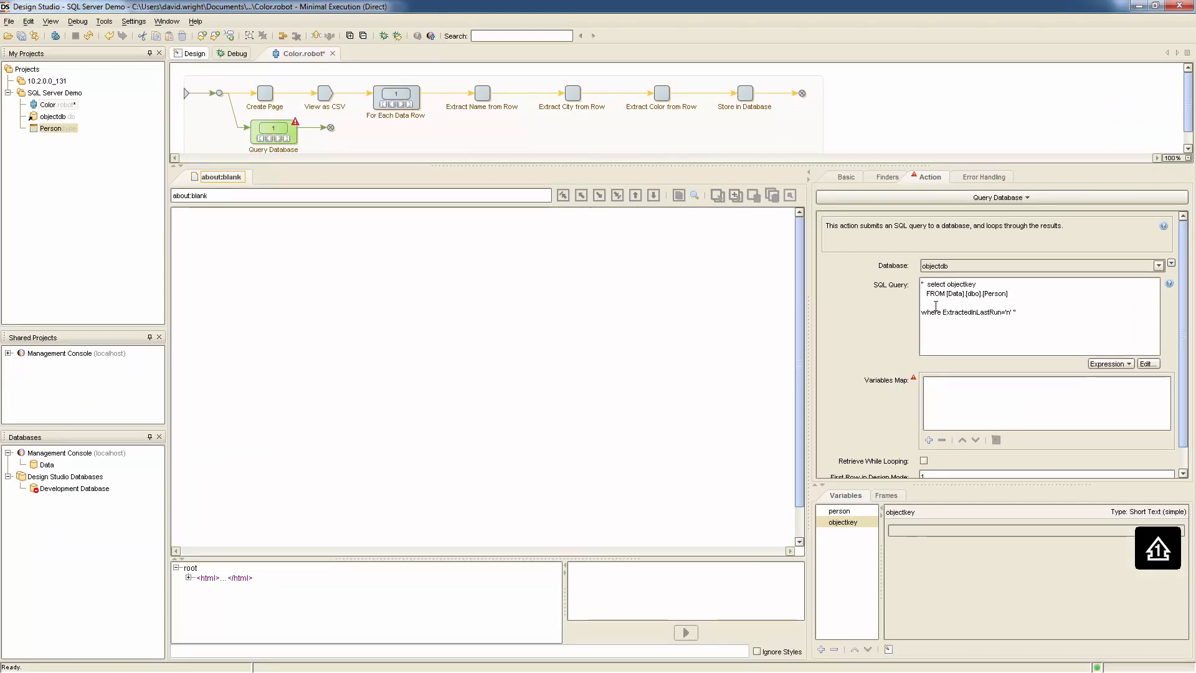
# Test the objectkey query by executing it in the SQL Editor, and accept the expression.
pyautogui.click(1148, 364)
pyautogui.click(609, 380)
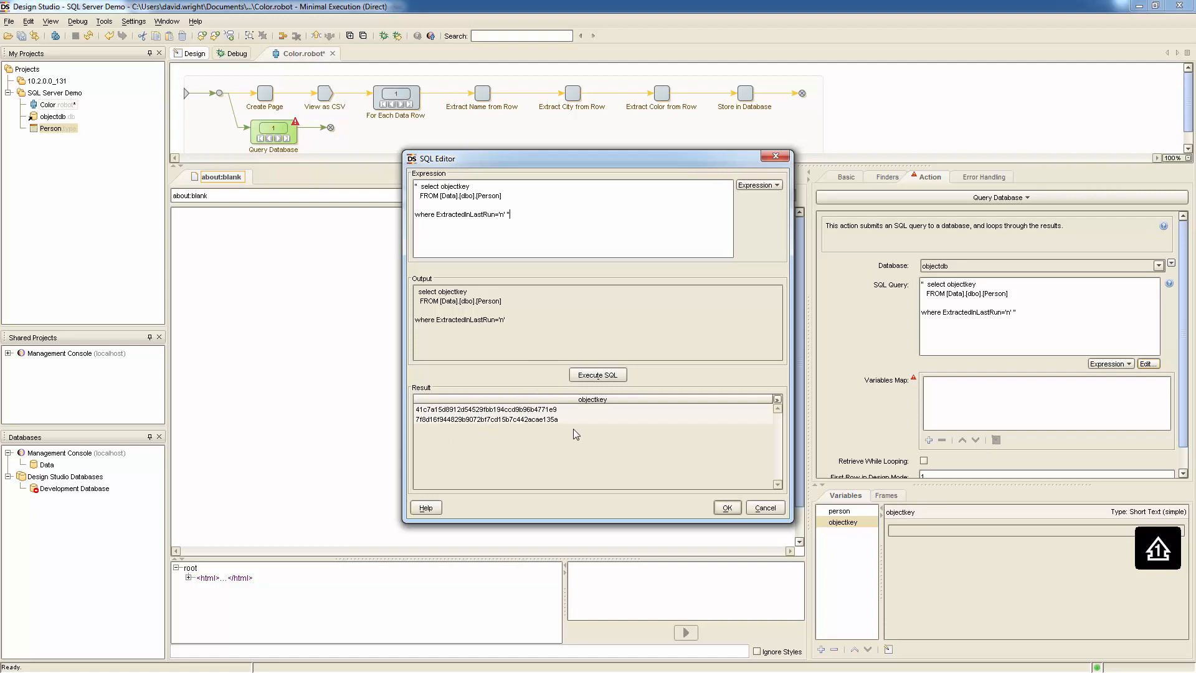
pyautogui.click(727, 507)
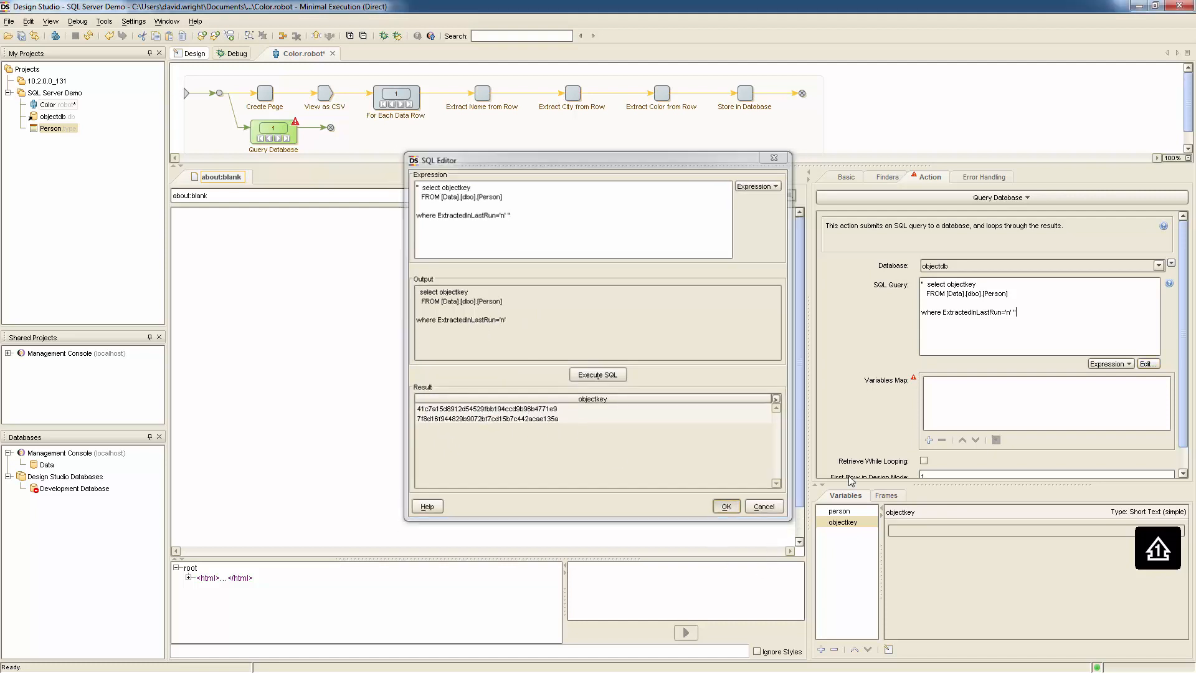
# Map the query's objectkey column to the objectkey variable and execute the branch to its end.
pyautogui.click(928, 440)
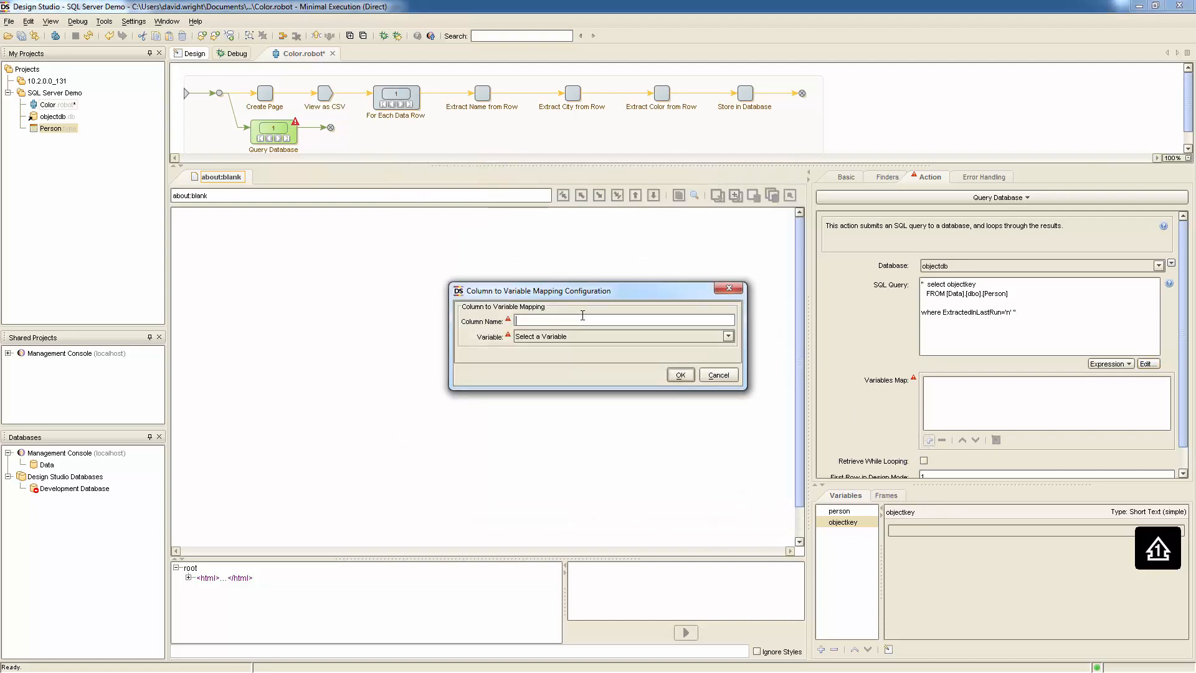
pyautogui.write('objectkey')
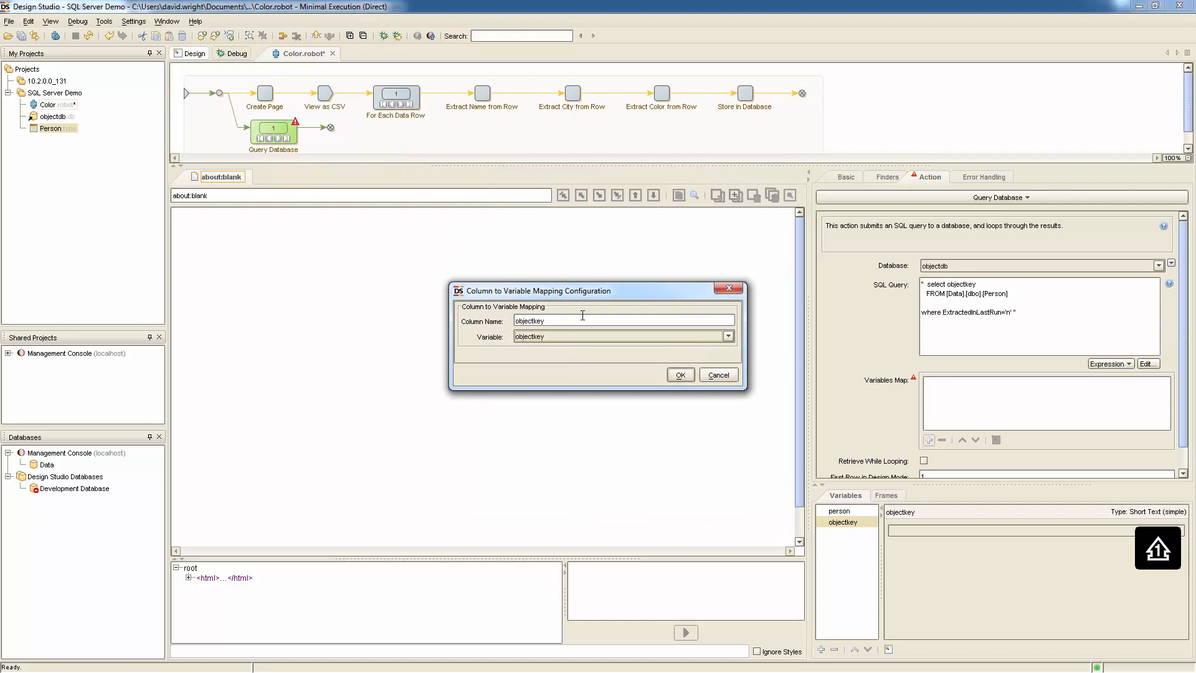
pyautogui.click(685, 376)
pyautogui.click(331, 128)
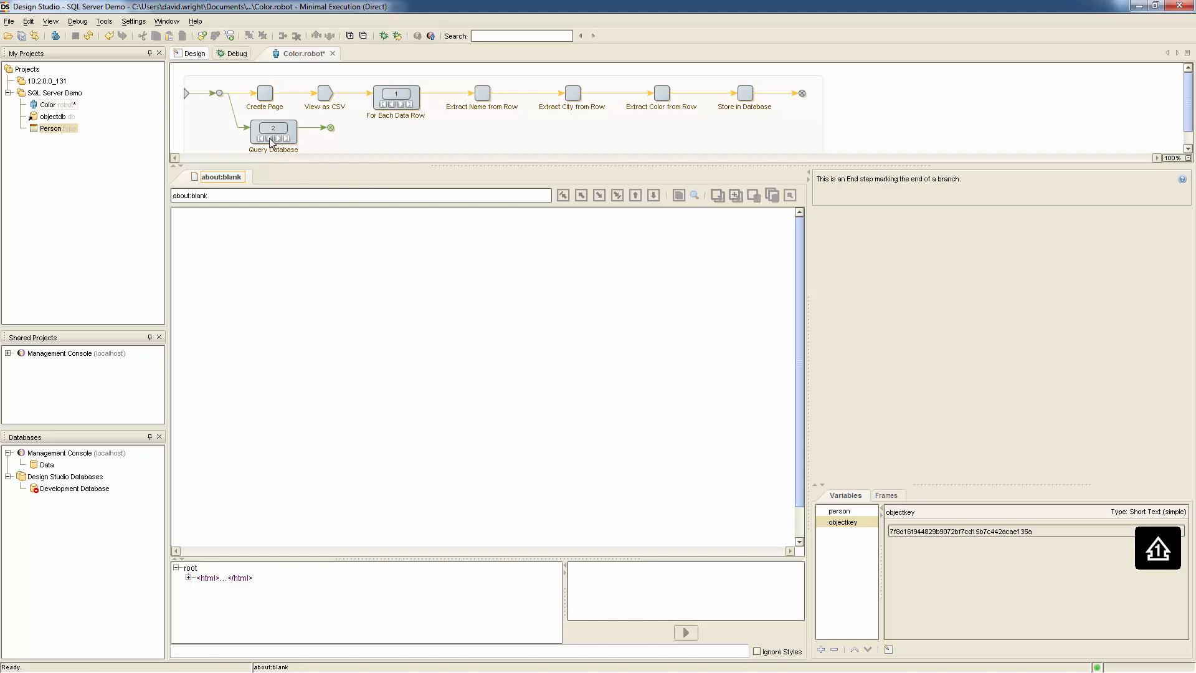
# Insert an action step before the end of the Query Database branch and assign it Find in Database.
pyautogui.rightClick(330, 127)
pyautogui.moveTo(440, 335)
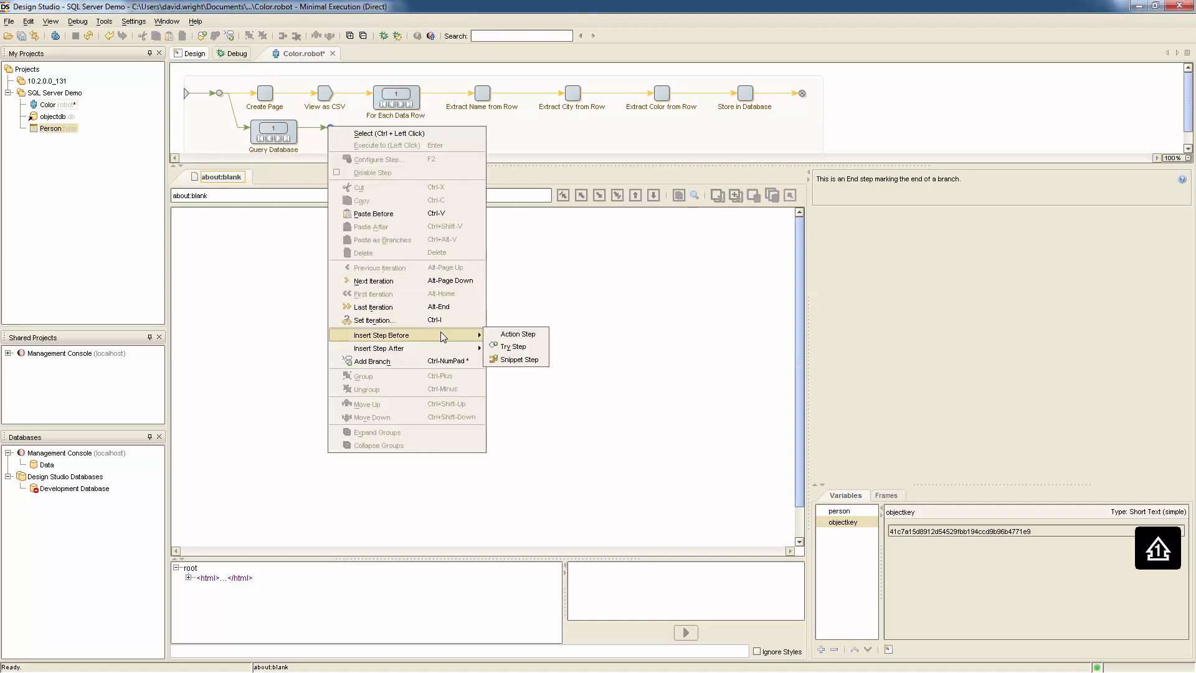
pyautogui.click(506, 335)
pyautogui.click(918, 198)
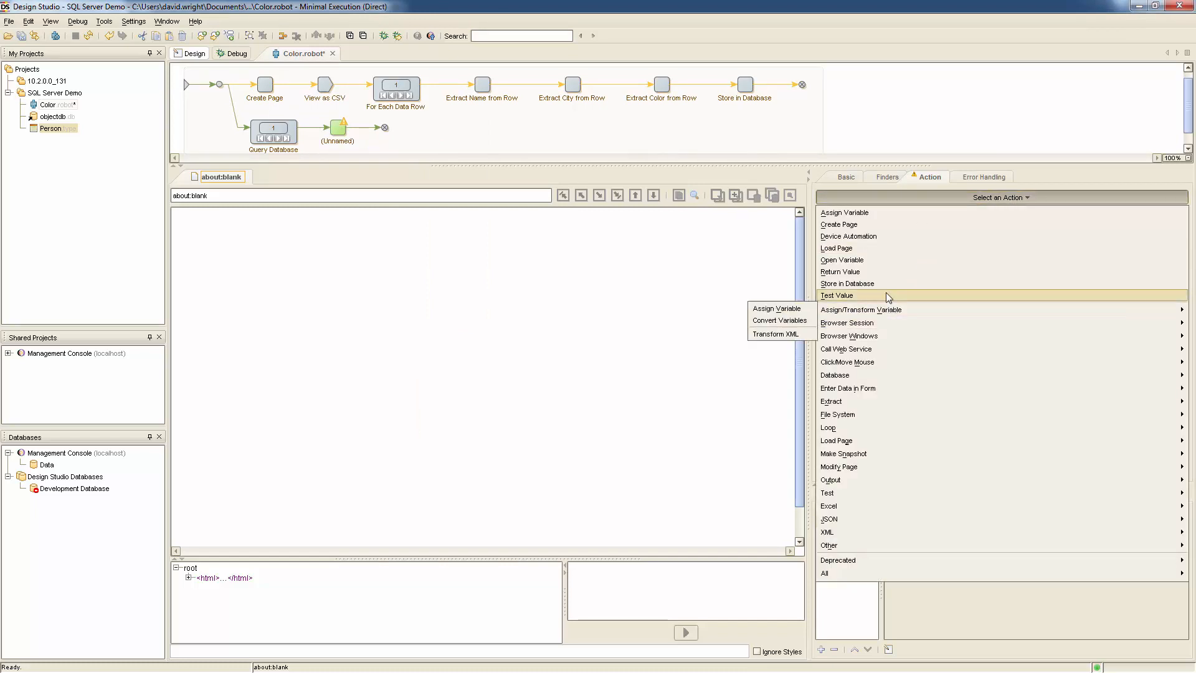
pyautogui.click(785, 386)
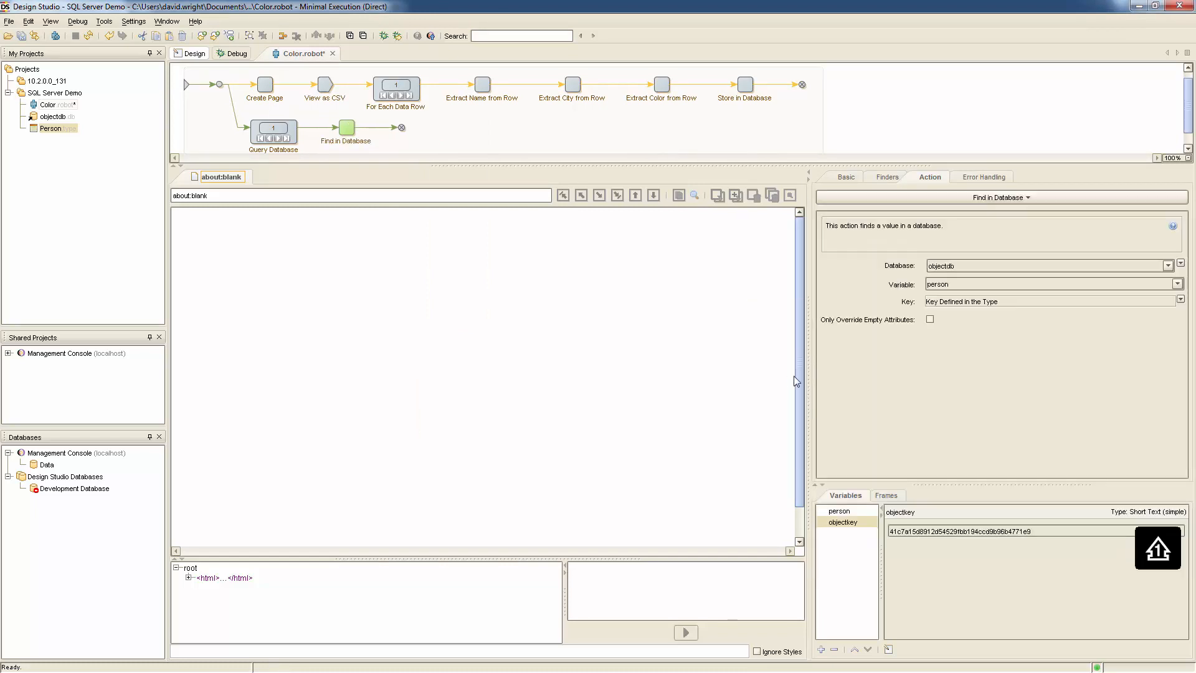
# Set the Find in Database key to come from the objectkey variable.
pyautogui.click(1180, 301)
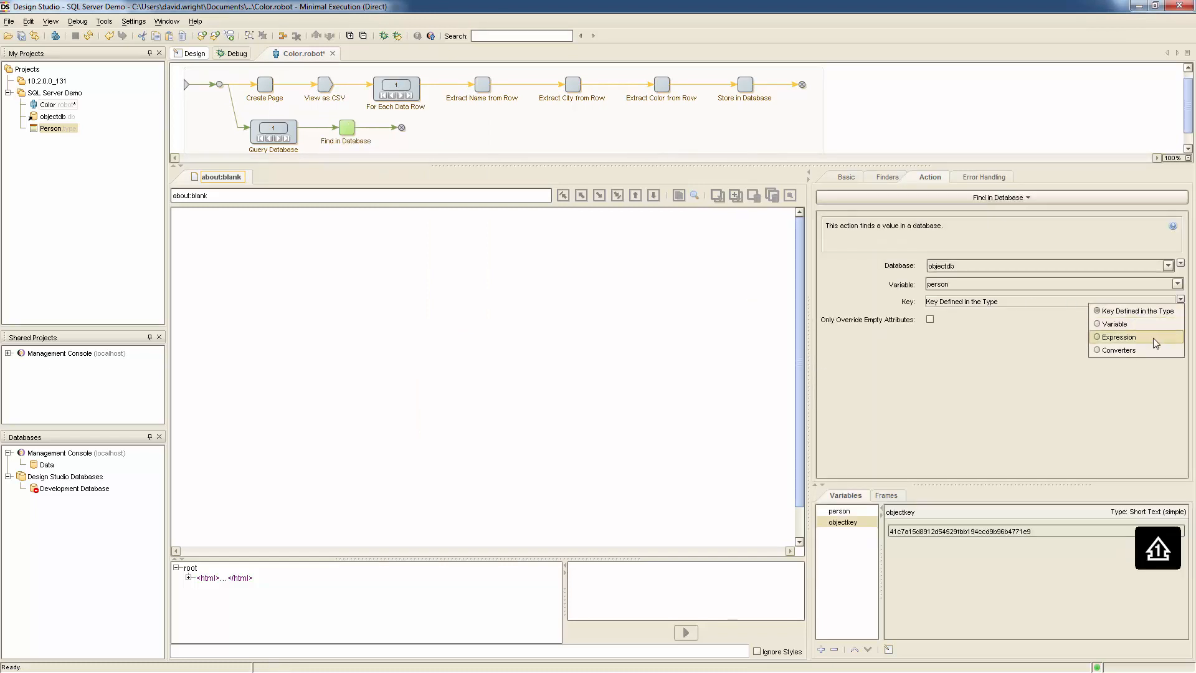
pyautogui.click(1138, 325)
pyautogui.click(1010, 301)
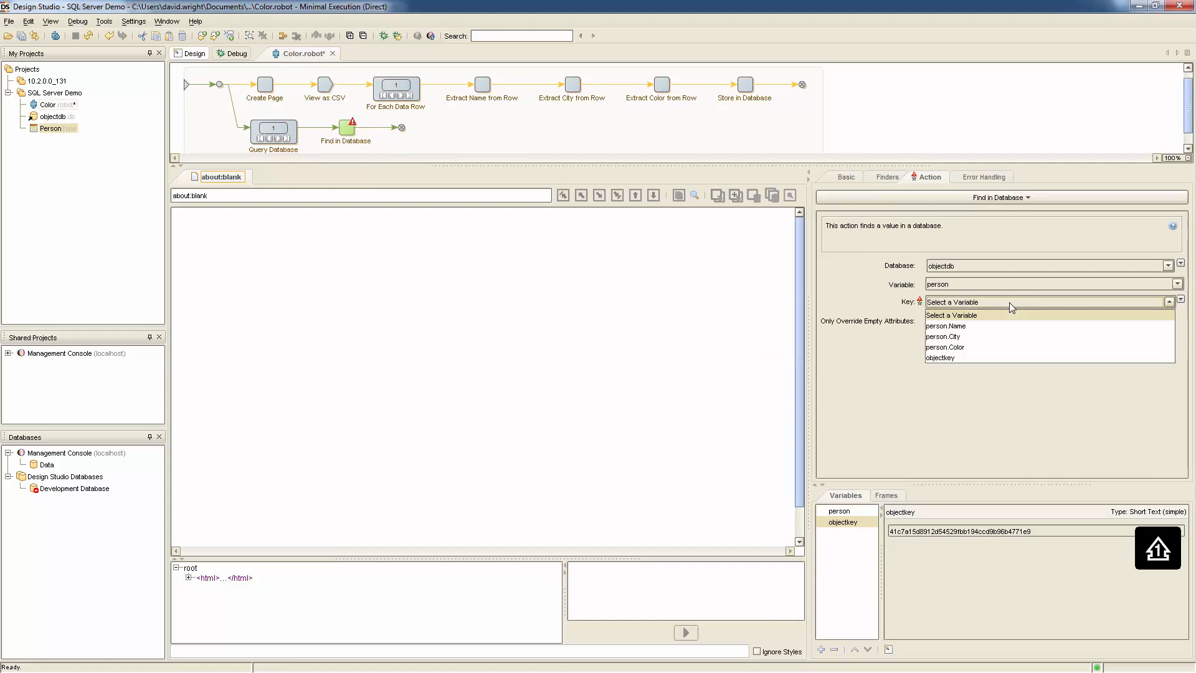
pyautogui.click(979, 357)
# Execute the branch to its end and check the person variable's values for both Query Database iterations.
pyautogui.click(401, 128)
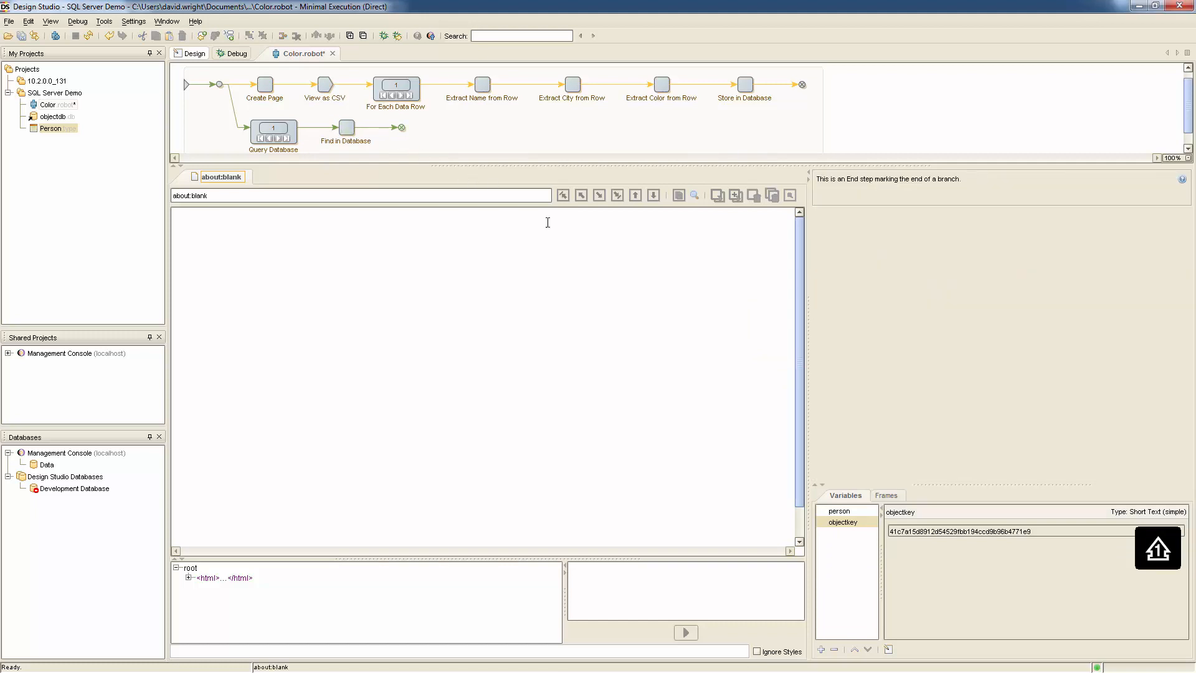
pyautogui.click(850, 513)
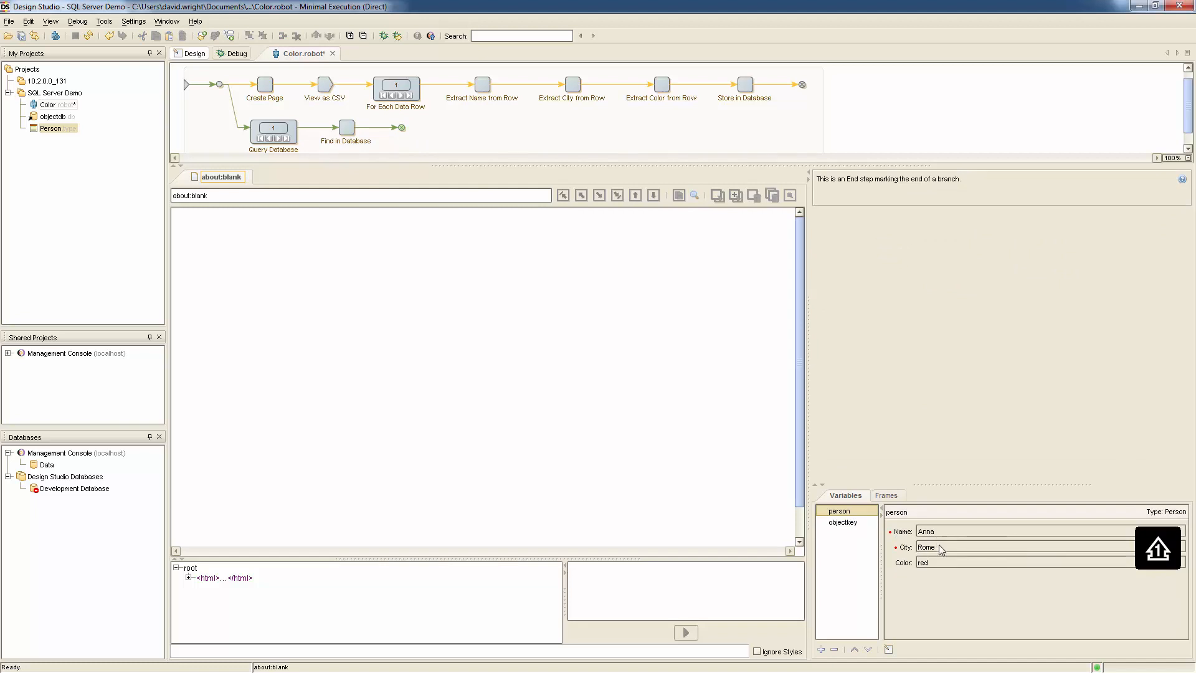
pyautogui.click(277, 139)
# Insert an action step after Find in Database and assign it Delete from Database.
pyautogui.rightClick(402, 128)
pyautogui.moveTo(521, 335)
pyautogui.click(586, 336)
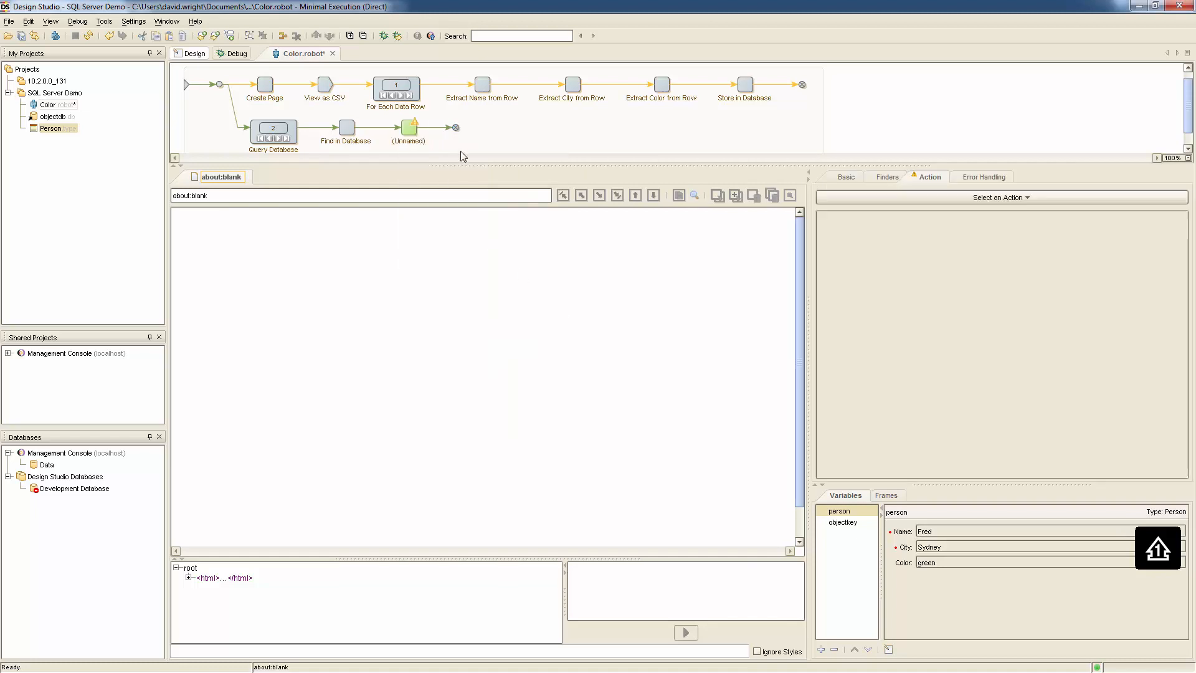
pyautogui.moveTo(859, 381)
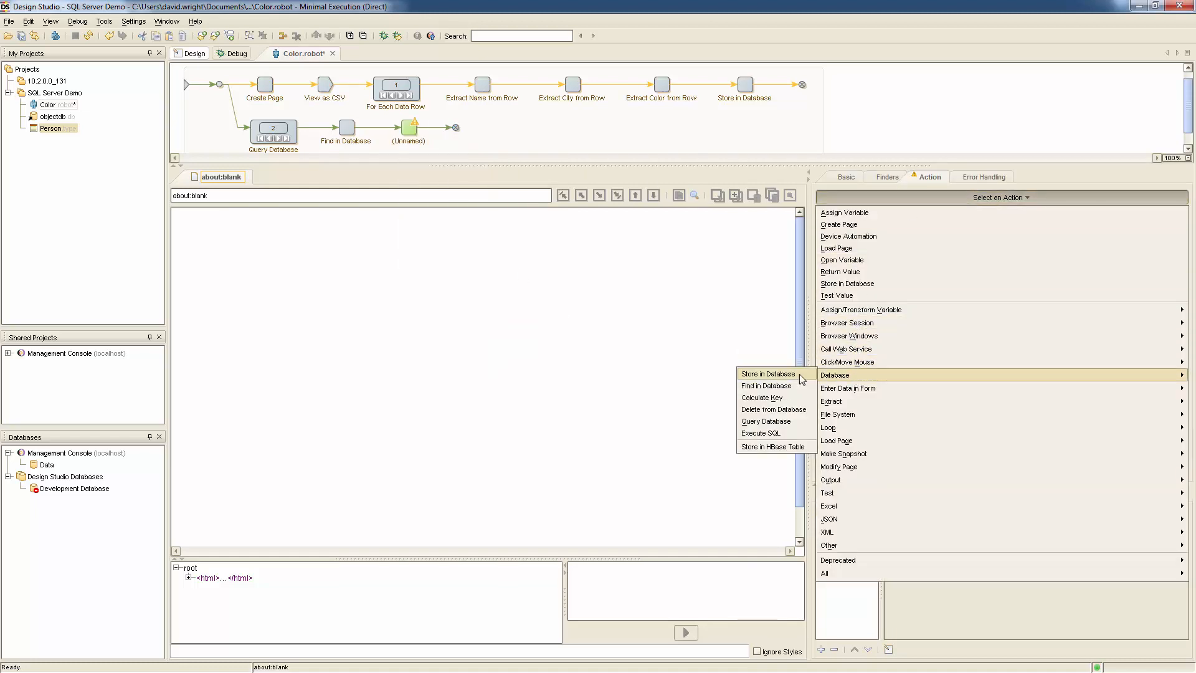
pyautogui.click(792, 410)
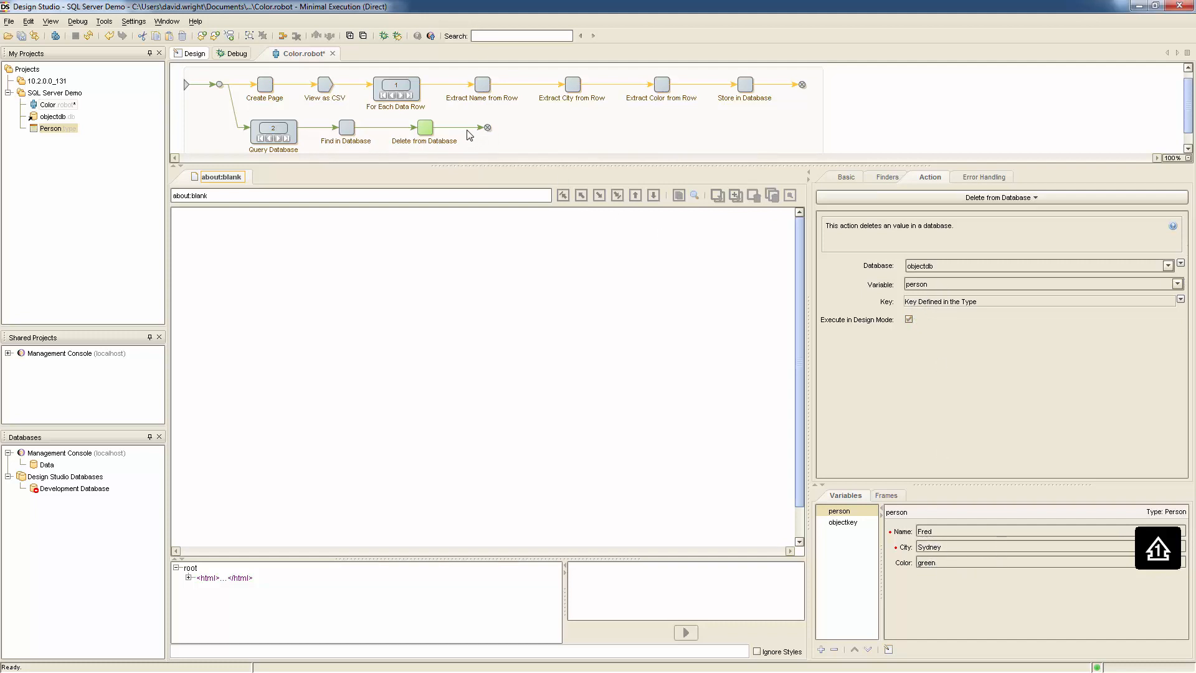
# Return Query Database to its first iteration and execute the branch through Delete from Database for both iterations.
pyautogui.click(266, 138)
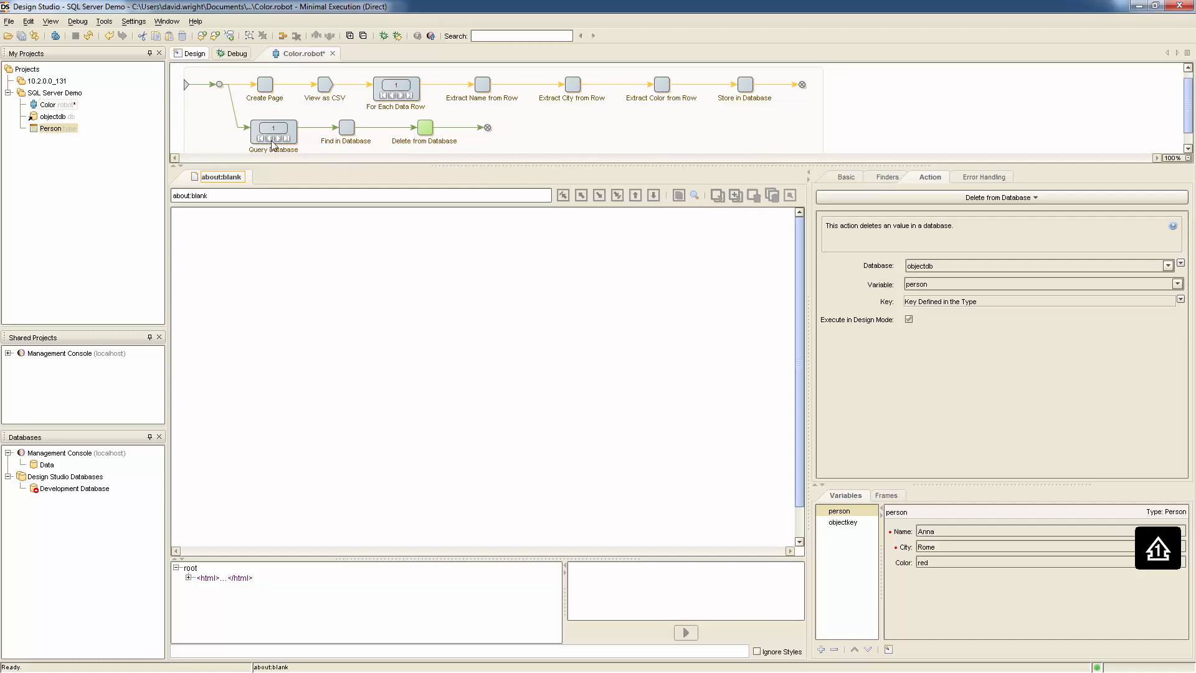
pyautogui.click(488, 129)
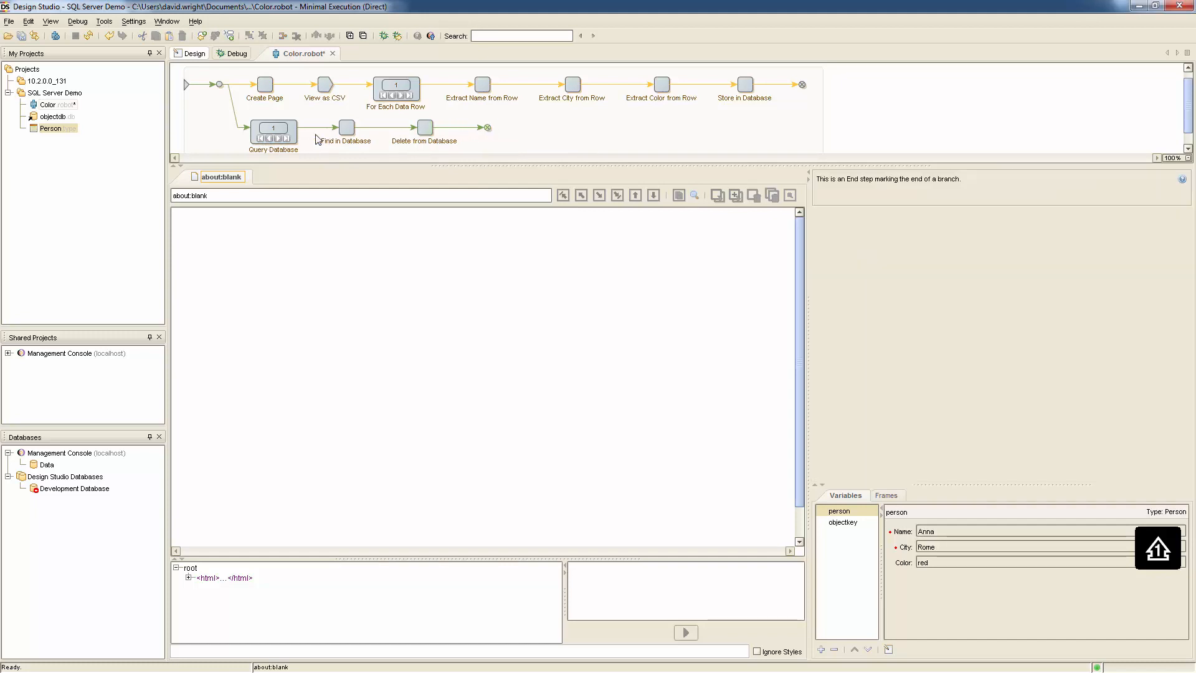
pyautogui.click(279, 140)
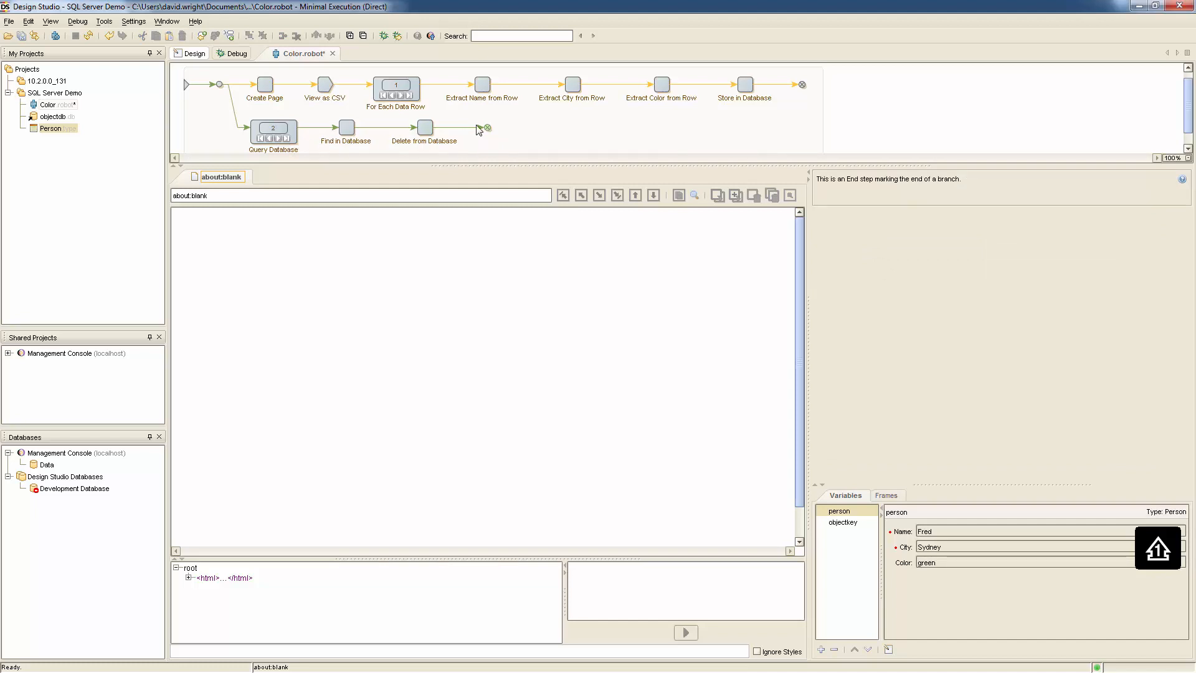
# Switch to the Kapow Management Console, refresh the databases and reopen the Person table to check its remaining records.
pyautogui.hotkey('alt', 'Tab')
pyautogui.hotkey('alt', 'Tab')
pyautogui.hotkey('alt', 'Tab')
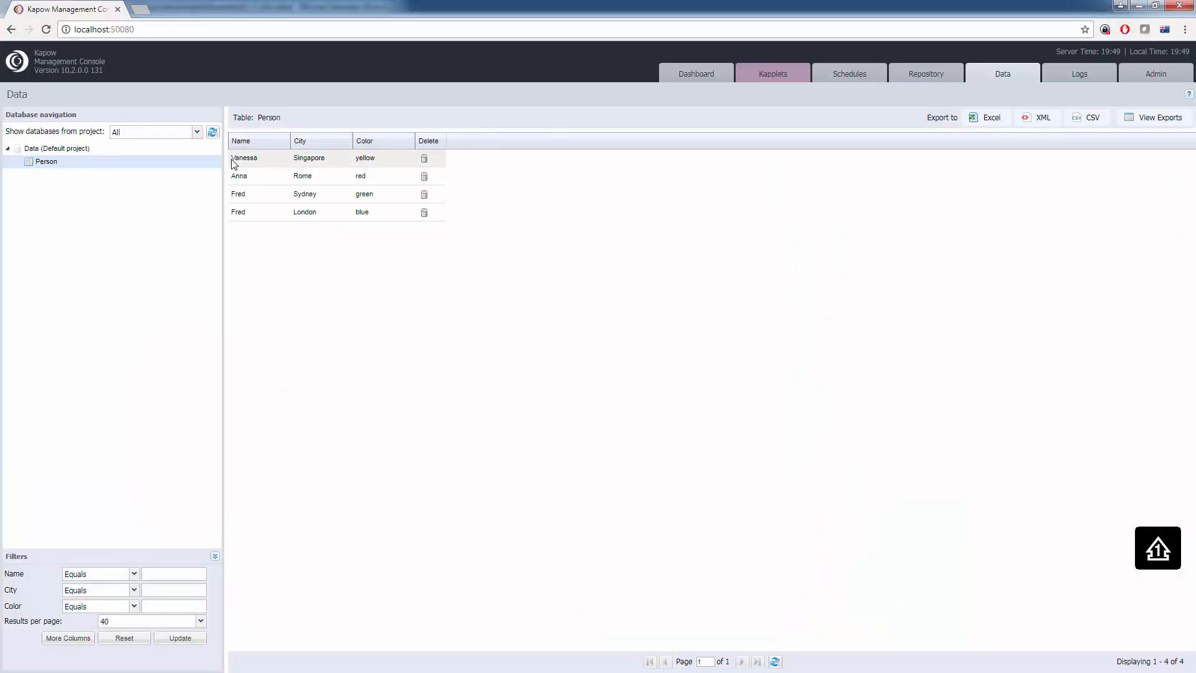
pyautogui.click(213, 132)
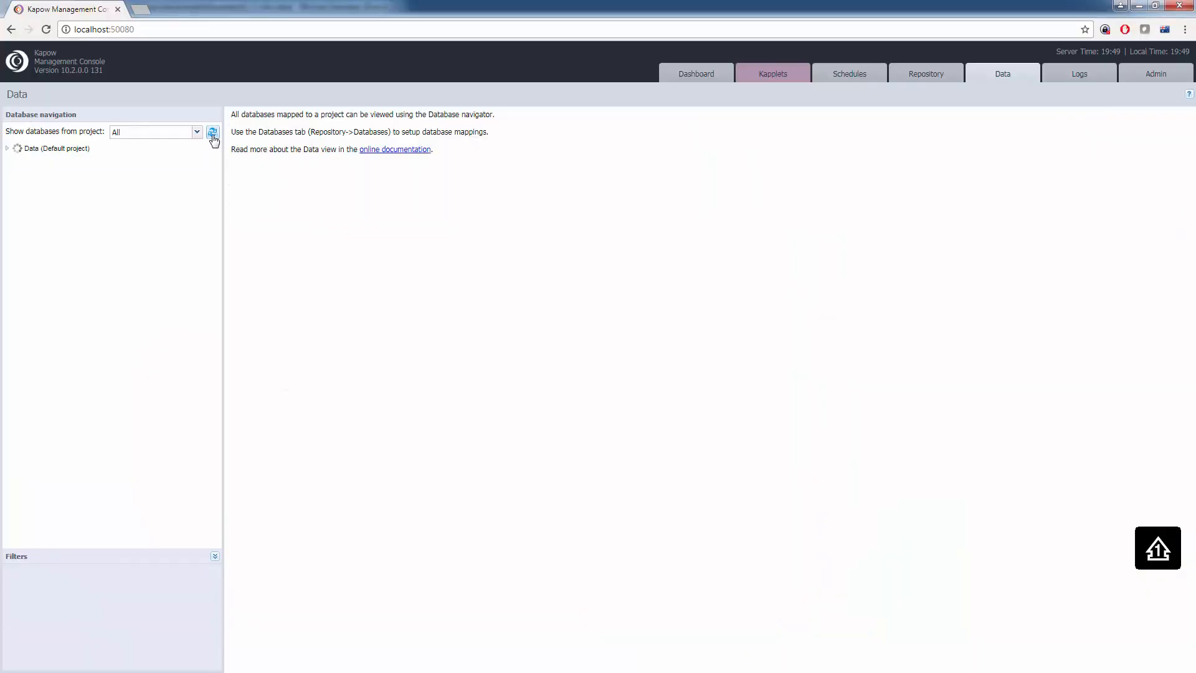
pyautogui.click(51, 162)
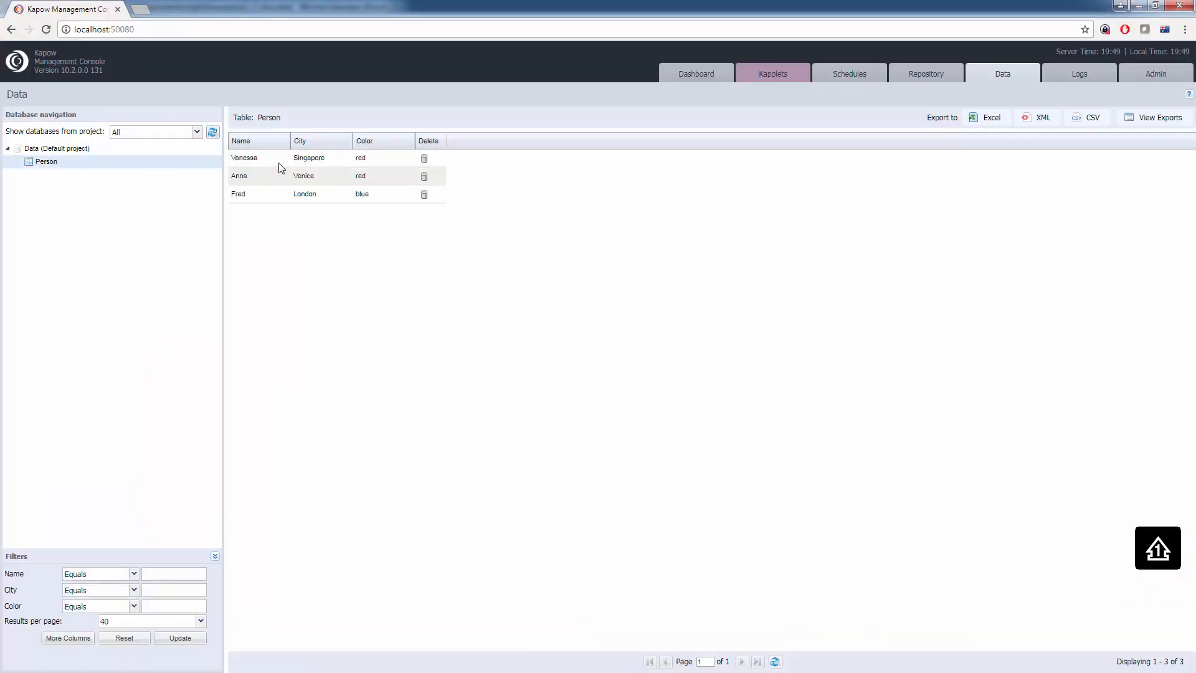